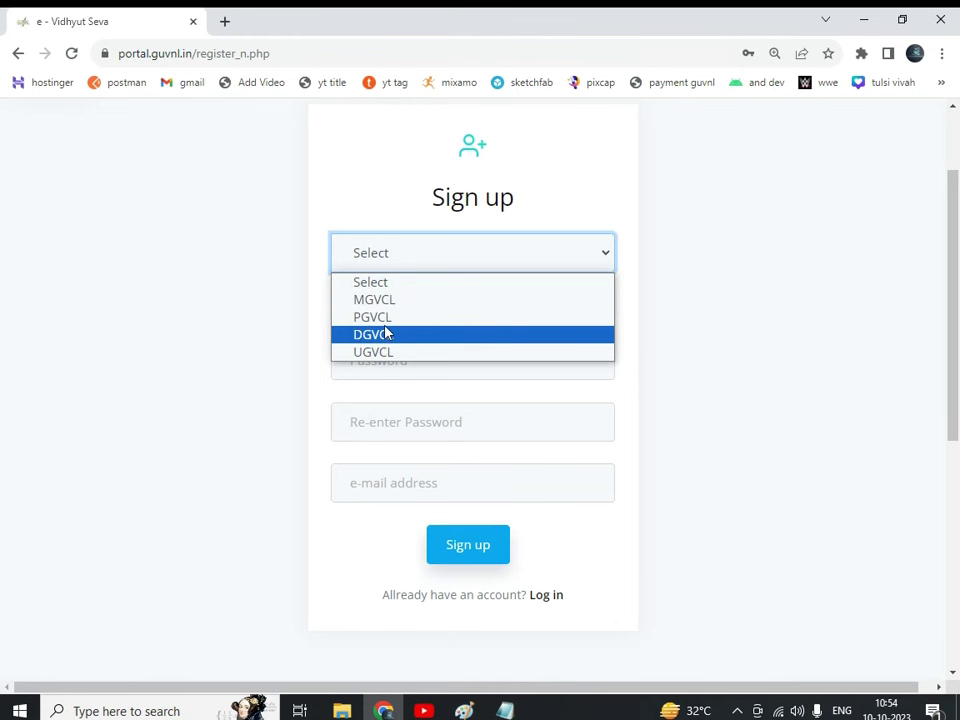
- Choose MGVCL as the electricity company and enter the mobile number as user name in the sign-up form
left_click(380, 300)
left_click(380, 305)
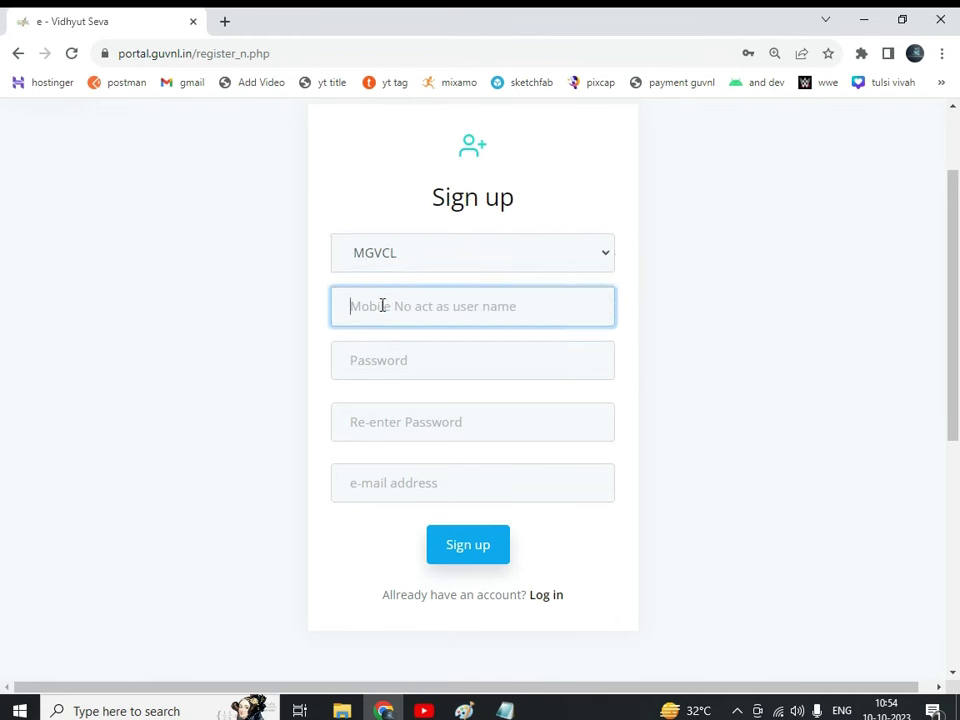
key("ctrl+v")
- Enter and confirm the account password and fill in the e-mail address in the sign-up form
left_click(381, 356)
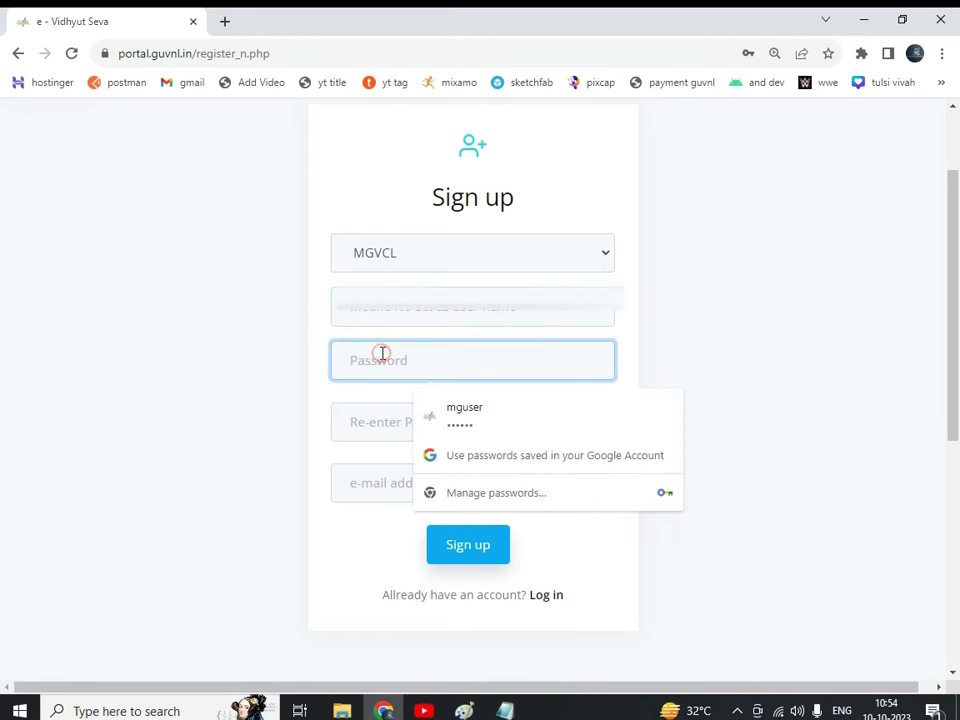
left_click(363, 412)
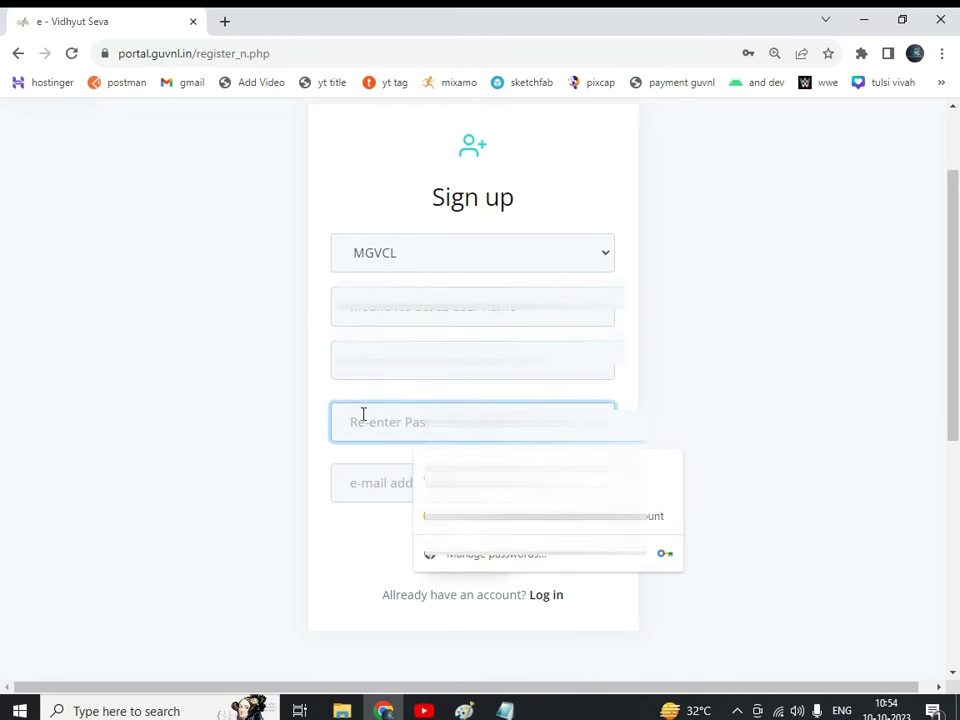
left_click(362, 370)
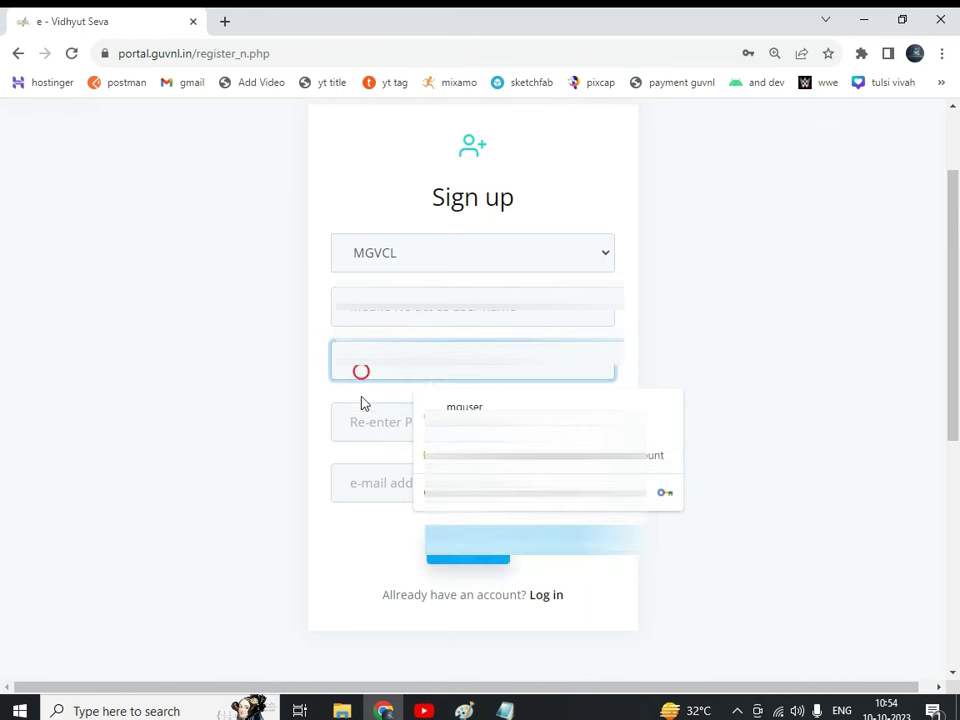
left_click(360, 422)
key("ctrl+v")
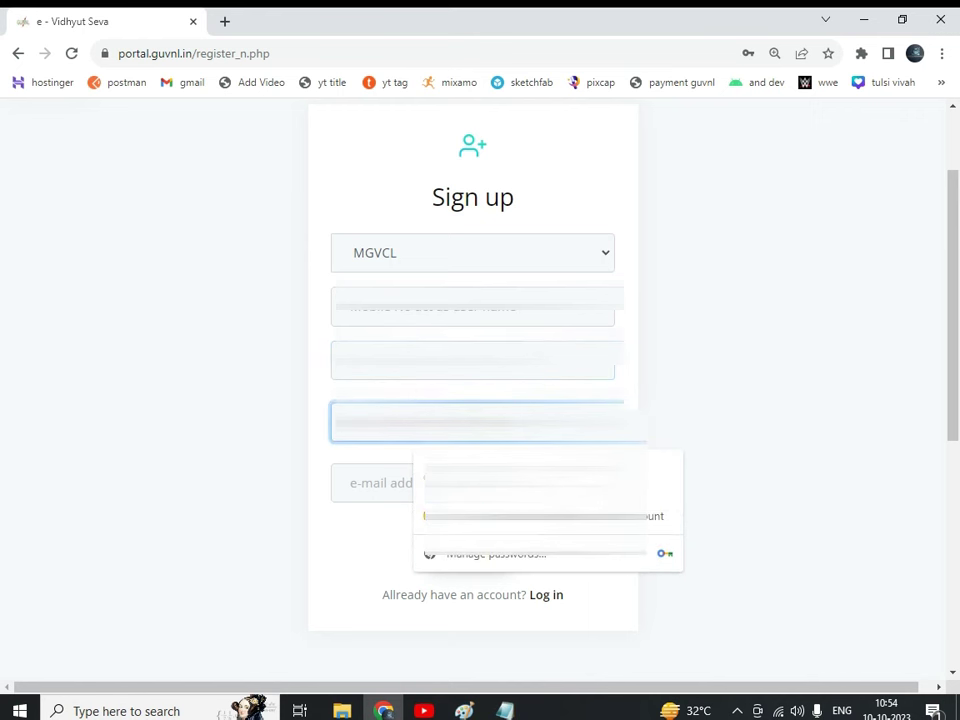
left_click(357, 482)
key("ctrl+v")
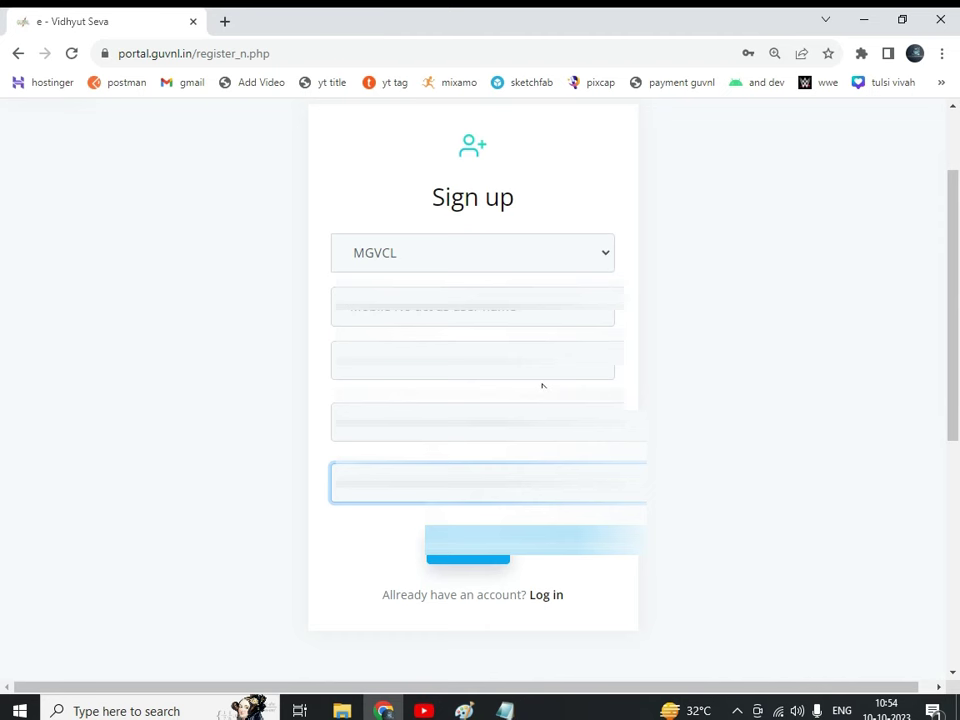
- Go to the OTP login page and log in with the mobile number and MGVCL as the discom
left_click(546, 597)
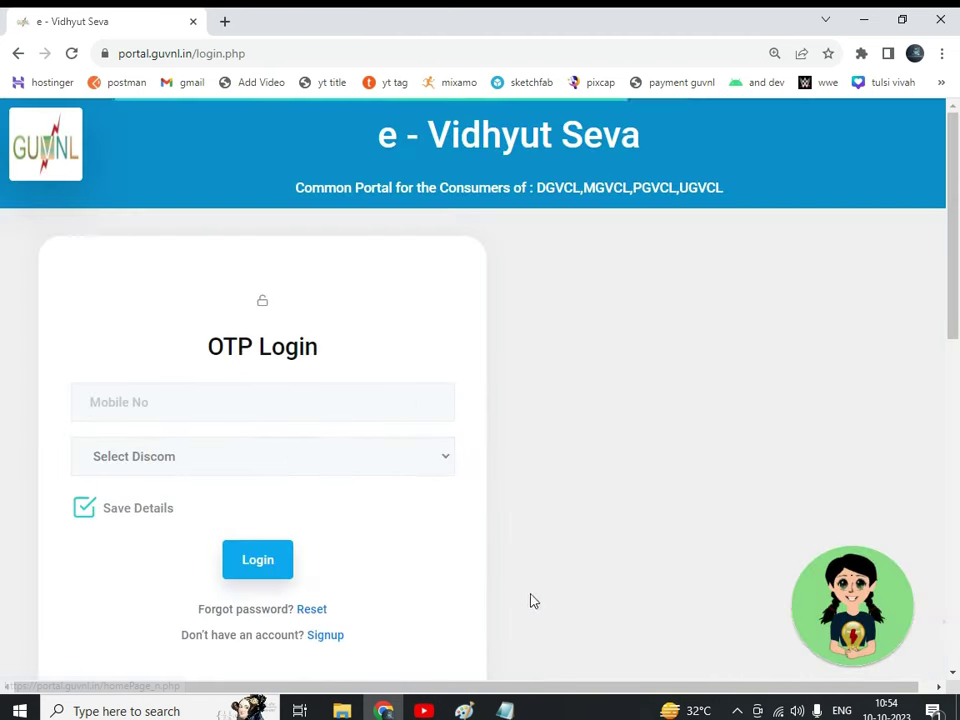
left_click(180, 400)
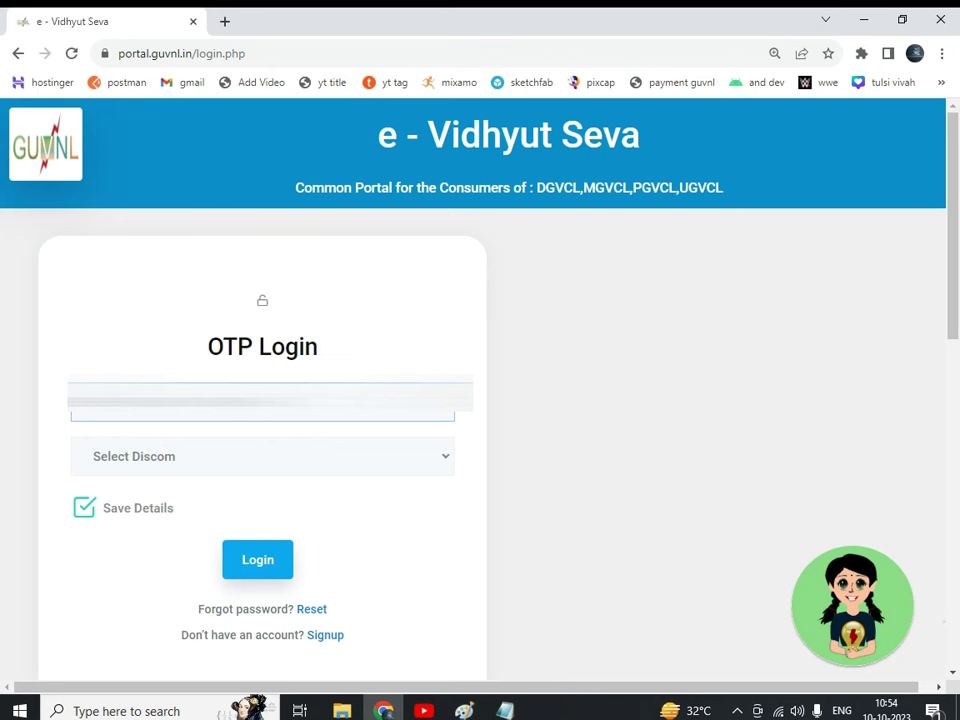
key("Tab")
key("m")
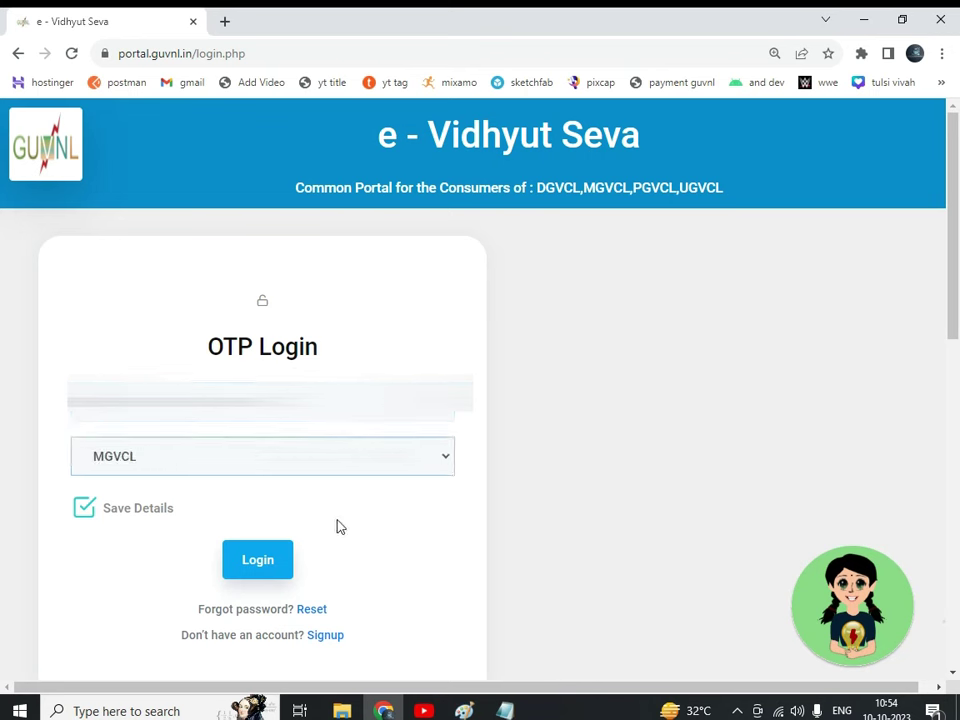
left_click(262, 561)
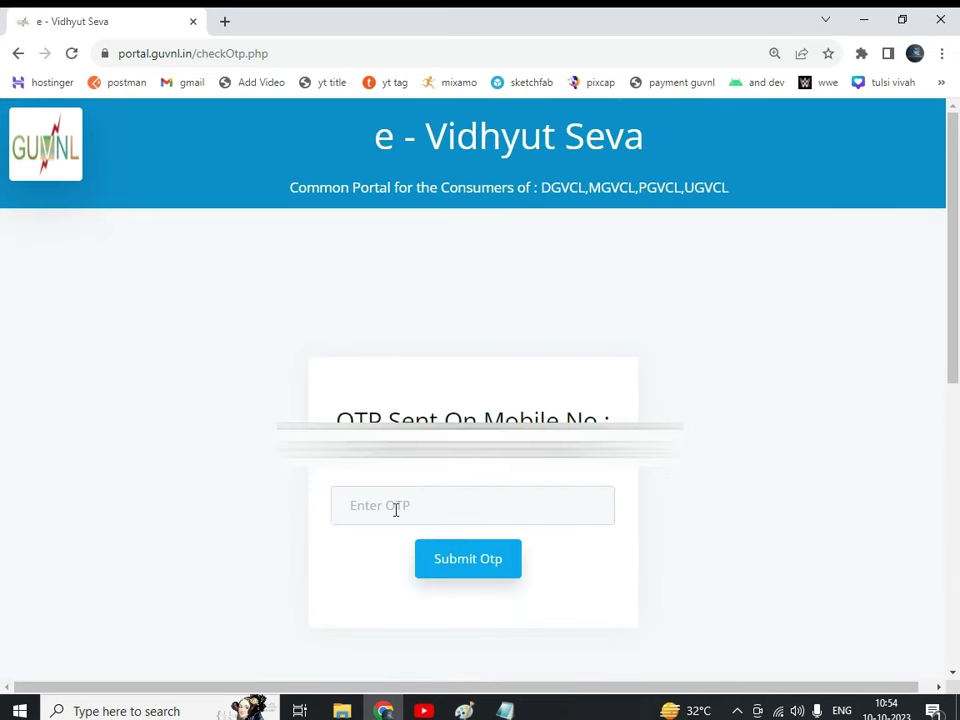
- Submit the OTP received on the mobile number and confirm the listed user to reach the portal dashboard
left_click(396, 509)
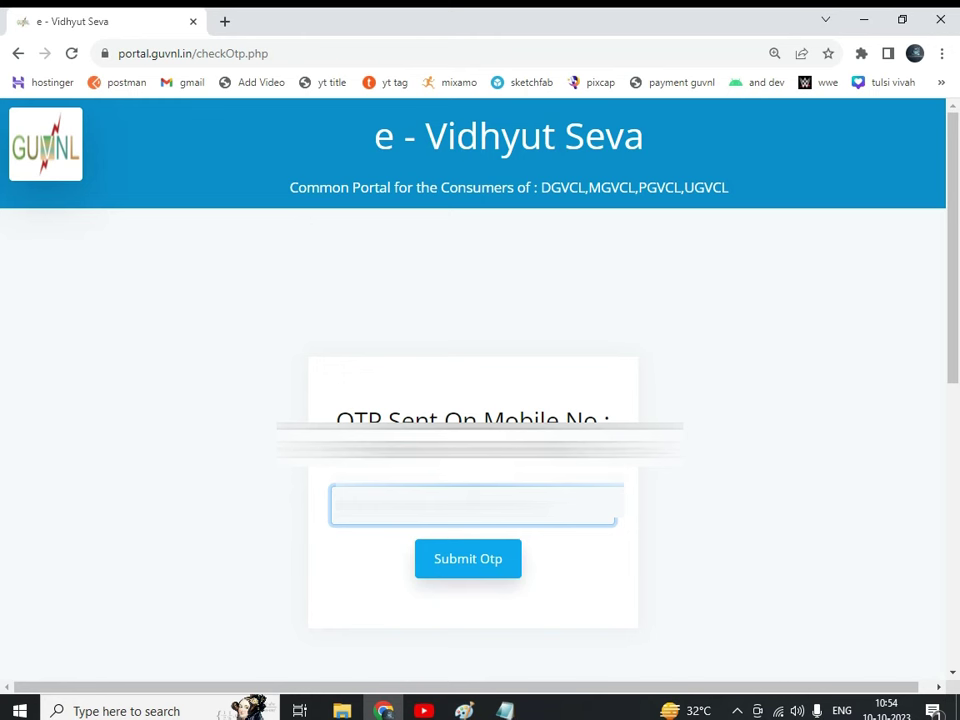
left_click(497, 566)
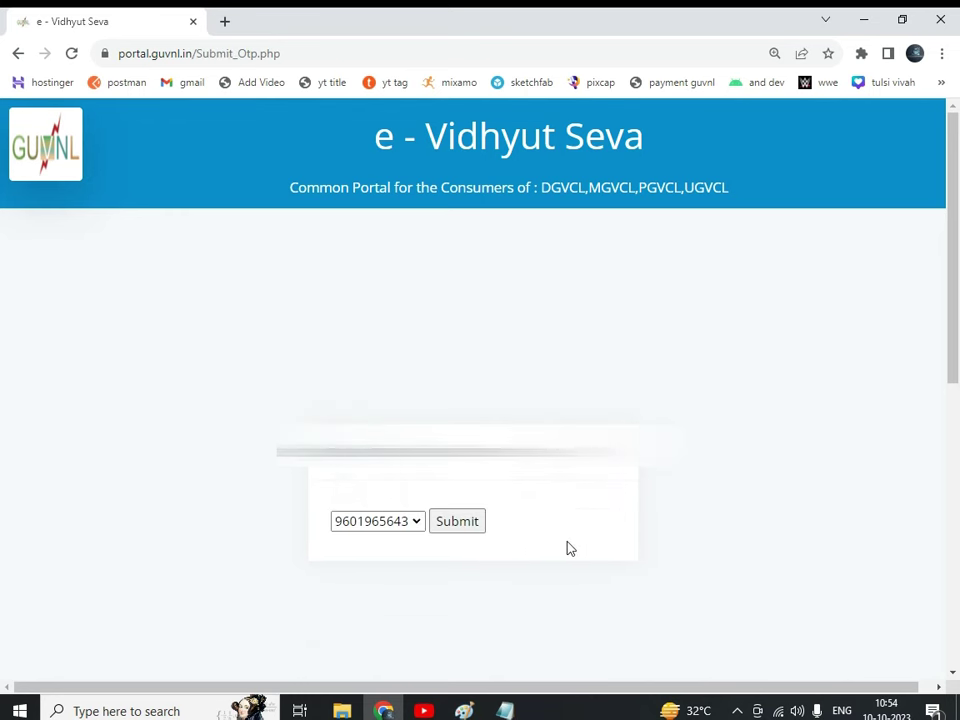
left_click(469, 529)
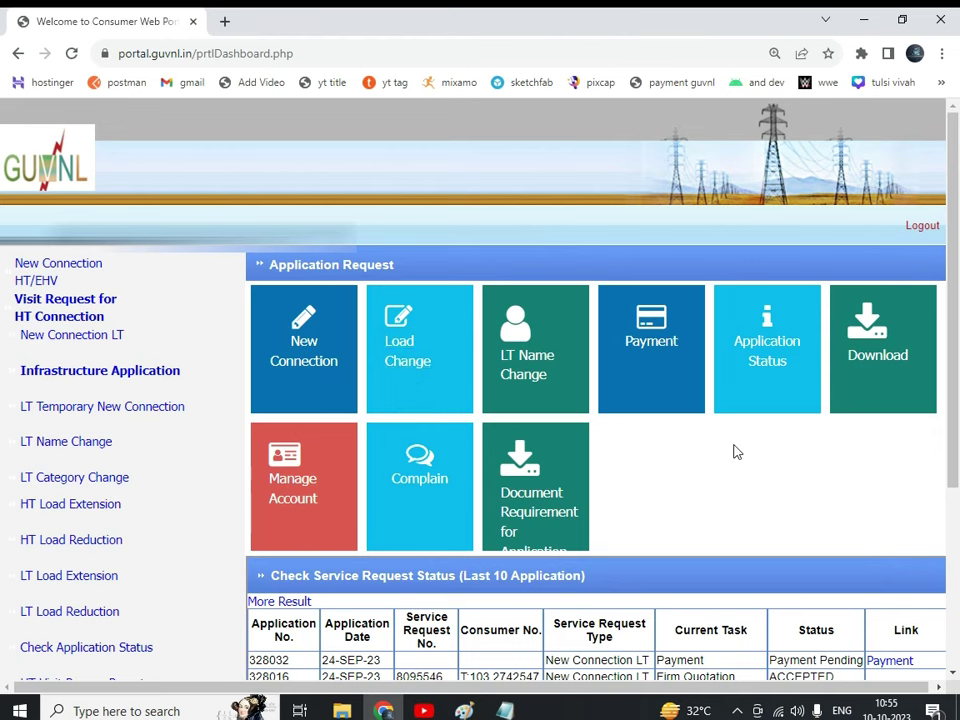
- Open the Manage Accounts page from the consumer portal dashboard
scroll(208, 405, "down", 2)
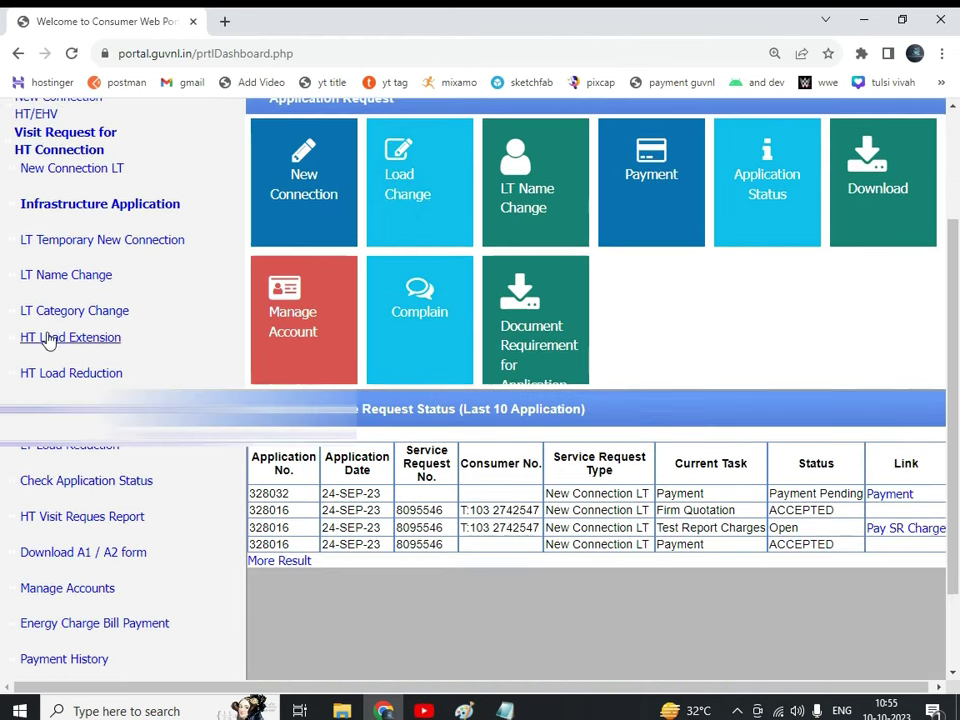
scroll(75, 493, "down", 1)
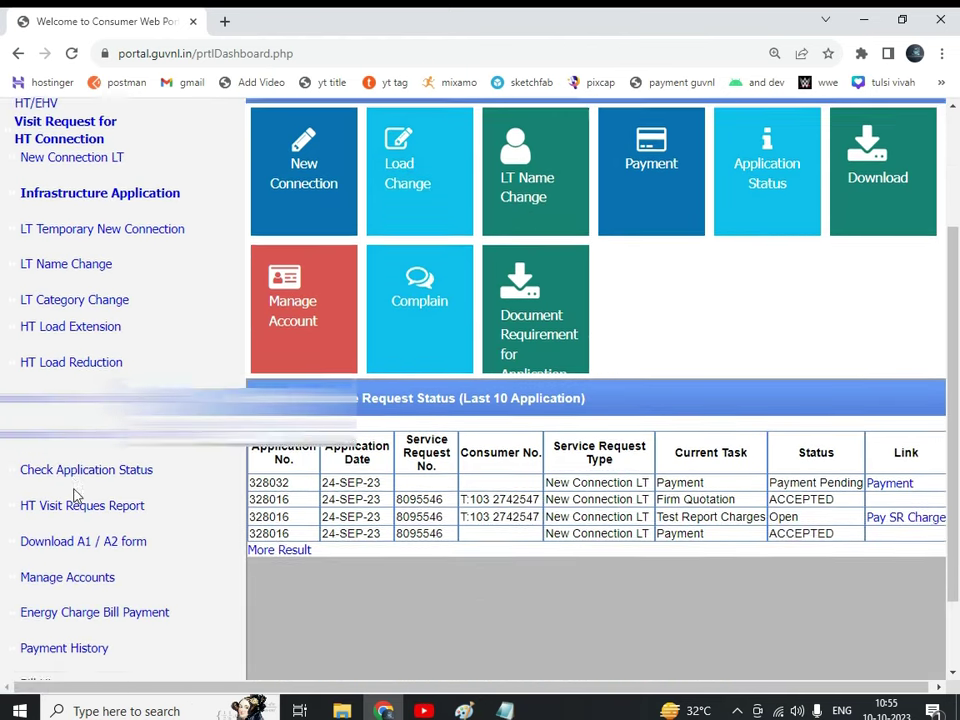
scroll(75, 493, "down", 2)
scroll(75, 493, "up", 9)
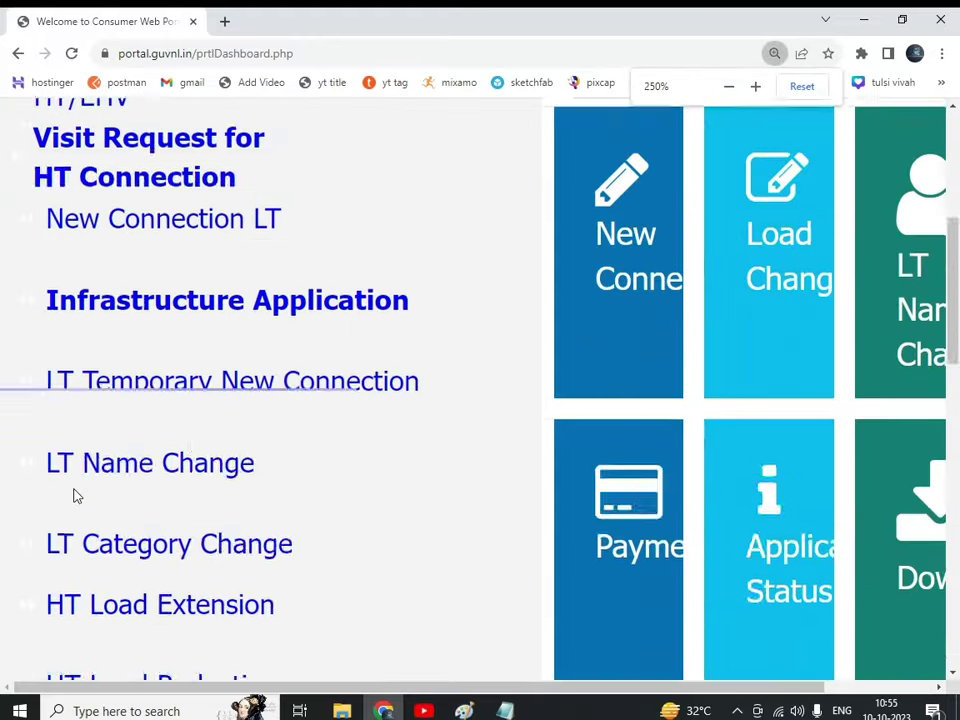
scroll(75, 493, "down", 5)
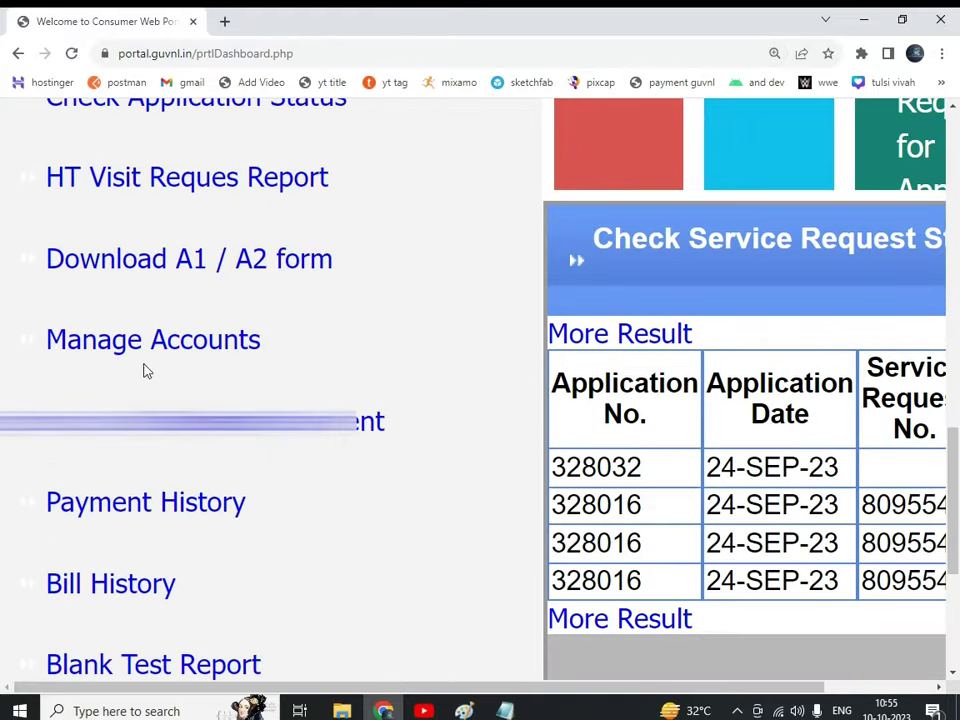
left_click(199, 350)
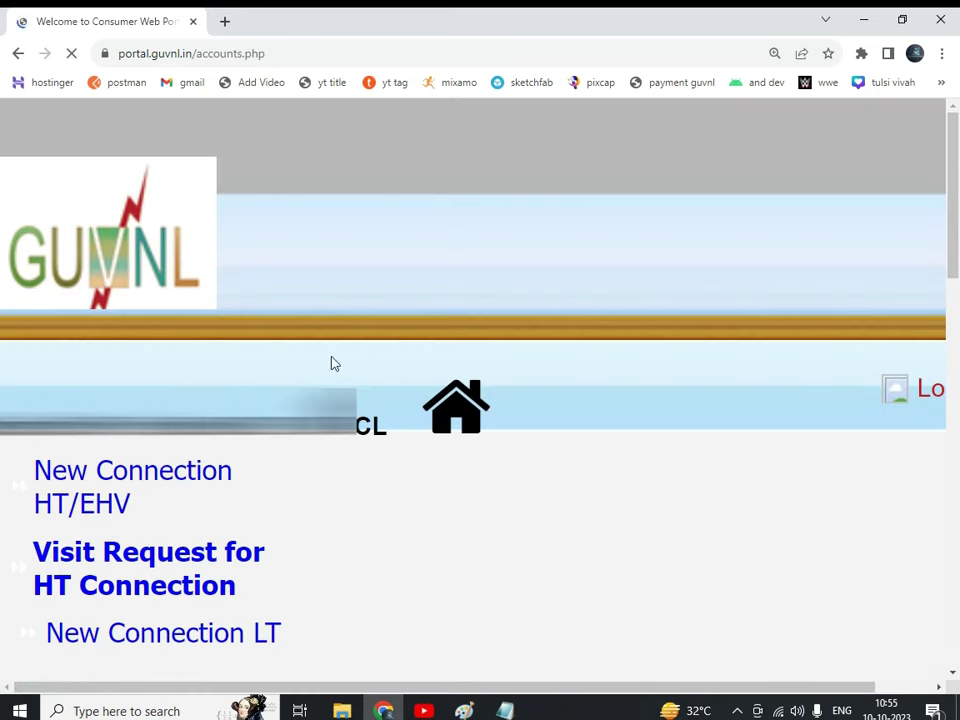
- Start adding an LT account on the Manage Consumer Accounts page
key("ctrl+minus")
key("ctrl+minus")
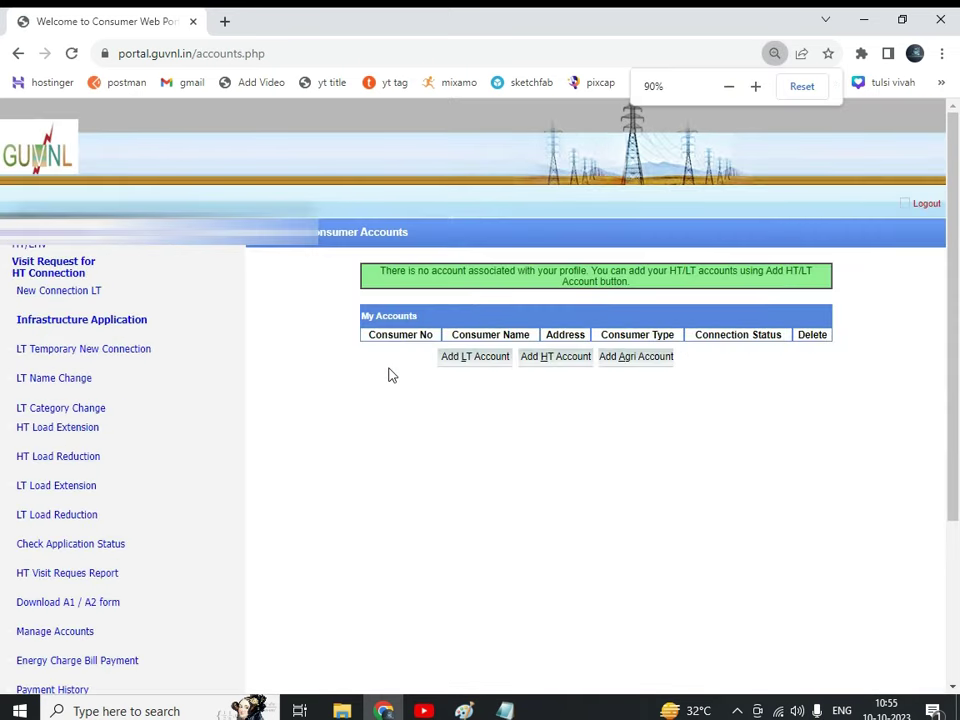
key("ctrl+plus")
key("ctrl+plus")
key("ctrl+plus")
scroll(606, 553, "down", 2)
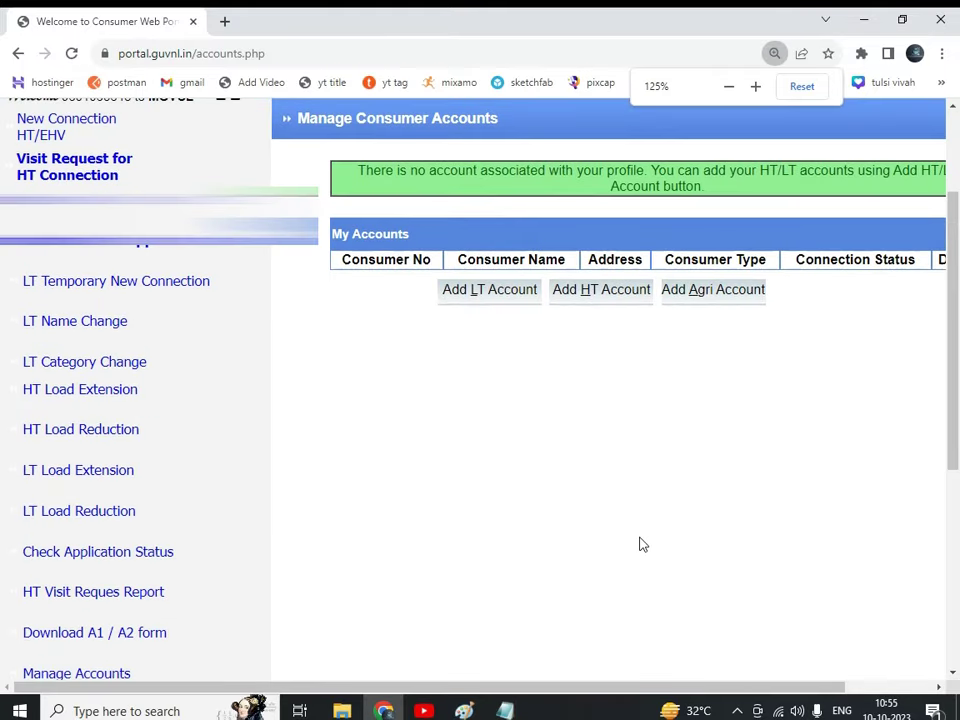
scroll(639, 544, "up", 1)
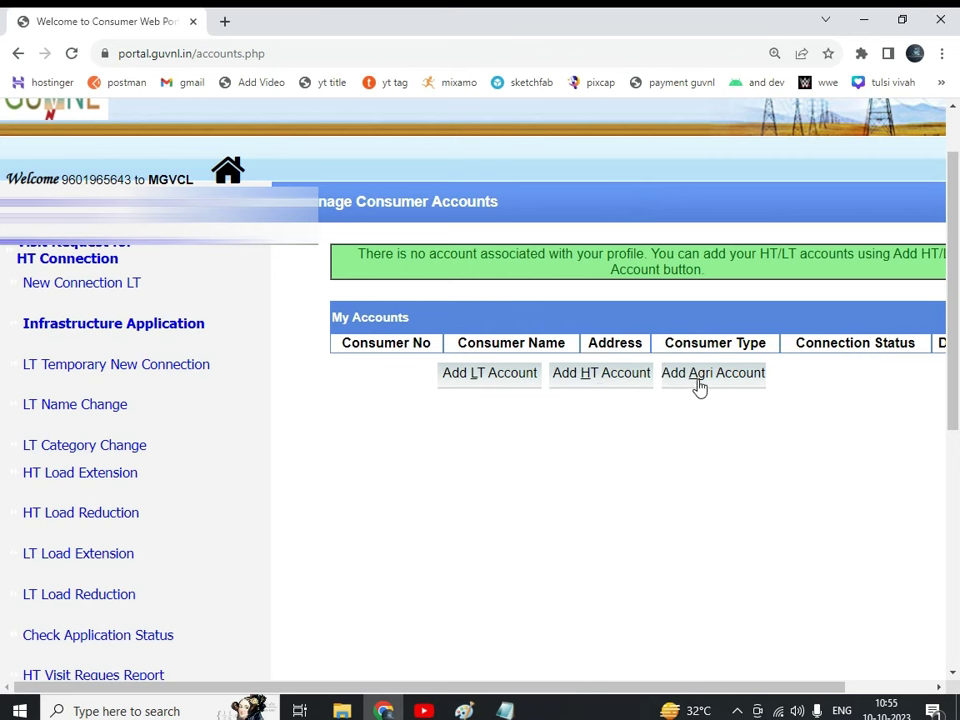
left_click(495, 386)
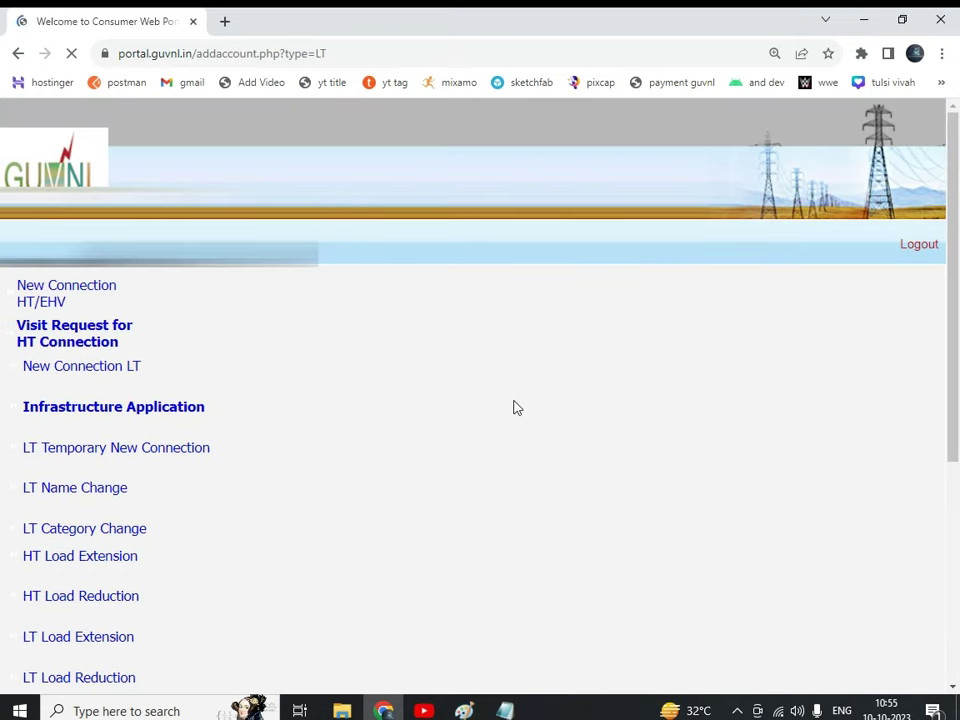
- Examine the Consumer No., Bill Date and Past Reading fields and the solar consumer note in the Add LT Account form
scroll(516, 407, "down", 3)
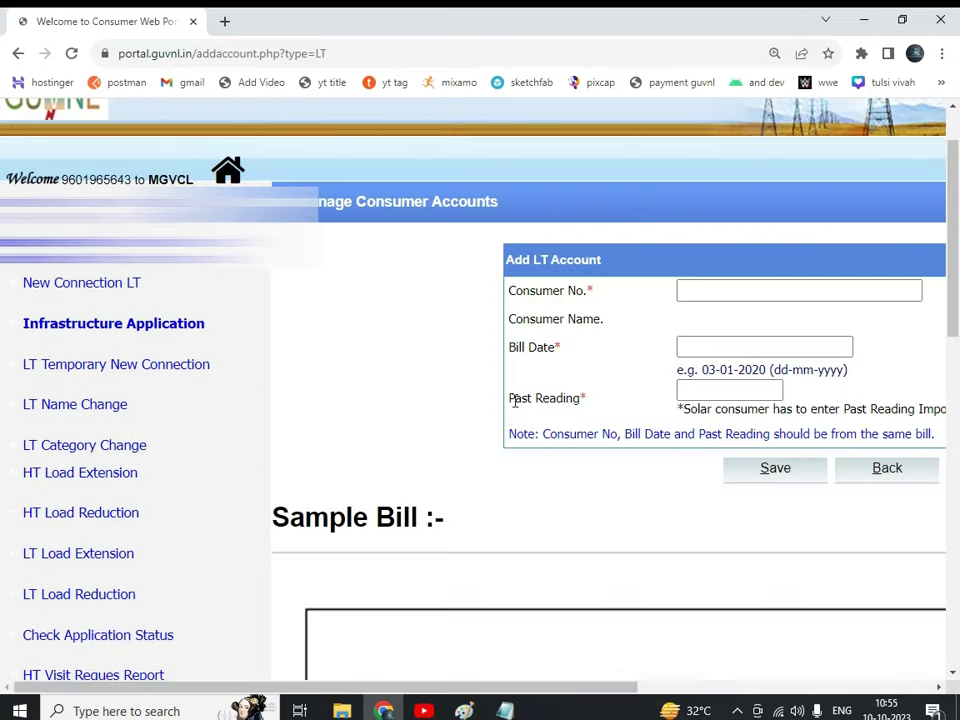
key("ctrl+plus")
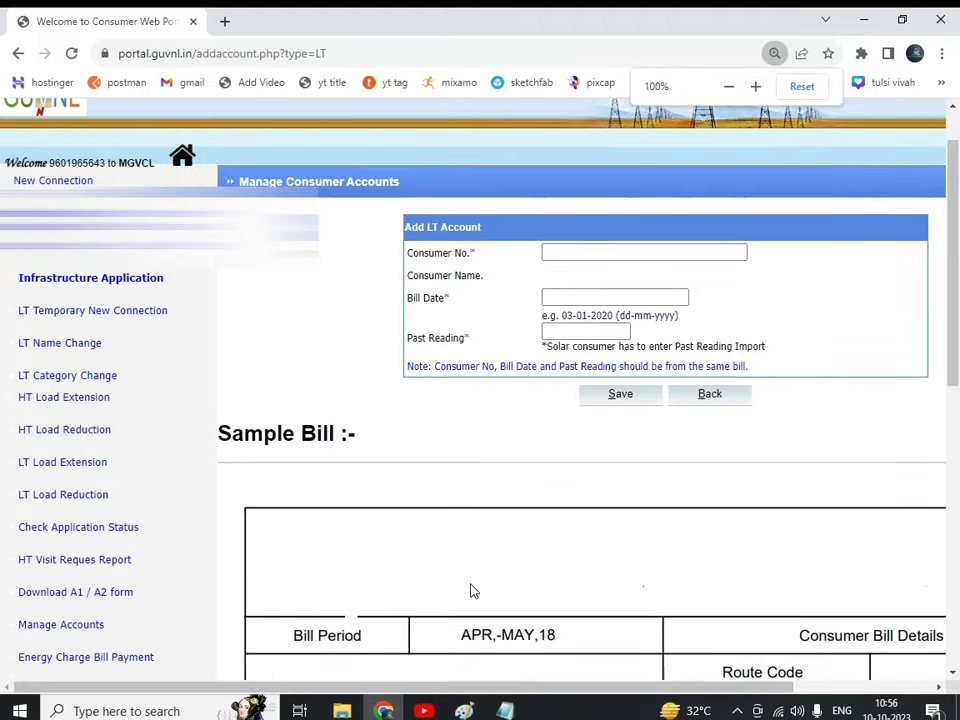
key("ctrl+minus")
key("ctrl+minus")
key("ctrl+plus")
key("ctrl+plus")
key("ctrl+plus")
key("ctrl+plus")
key("ctrl+plus")
key("ctrl+plus")
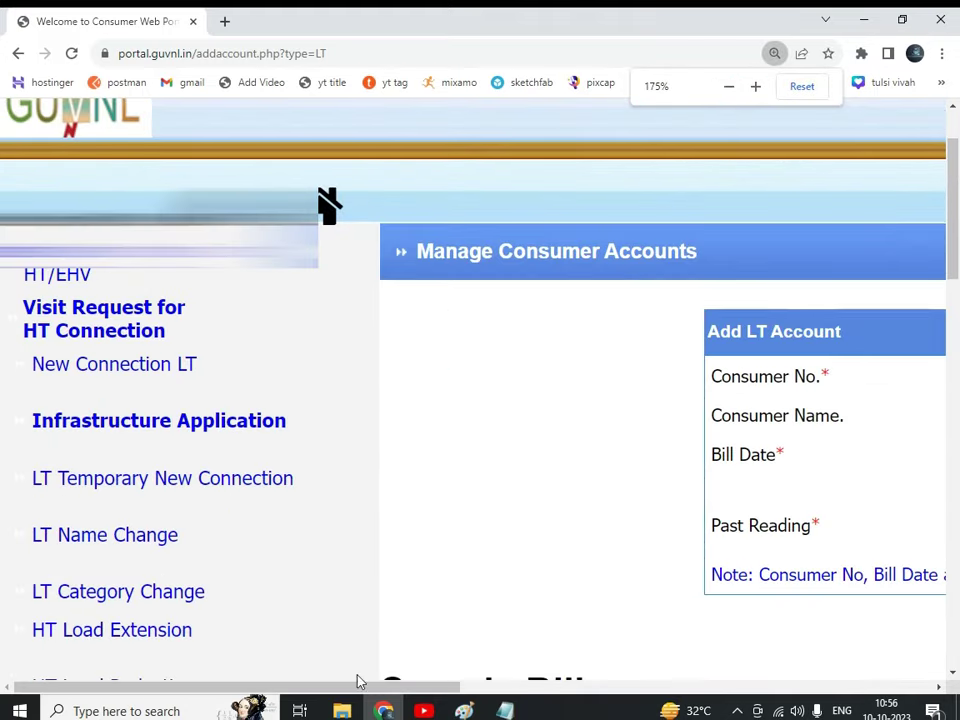
left_click_drag(343, 688, 634, 690)
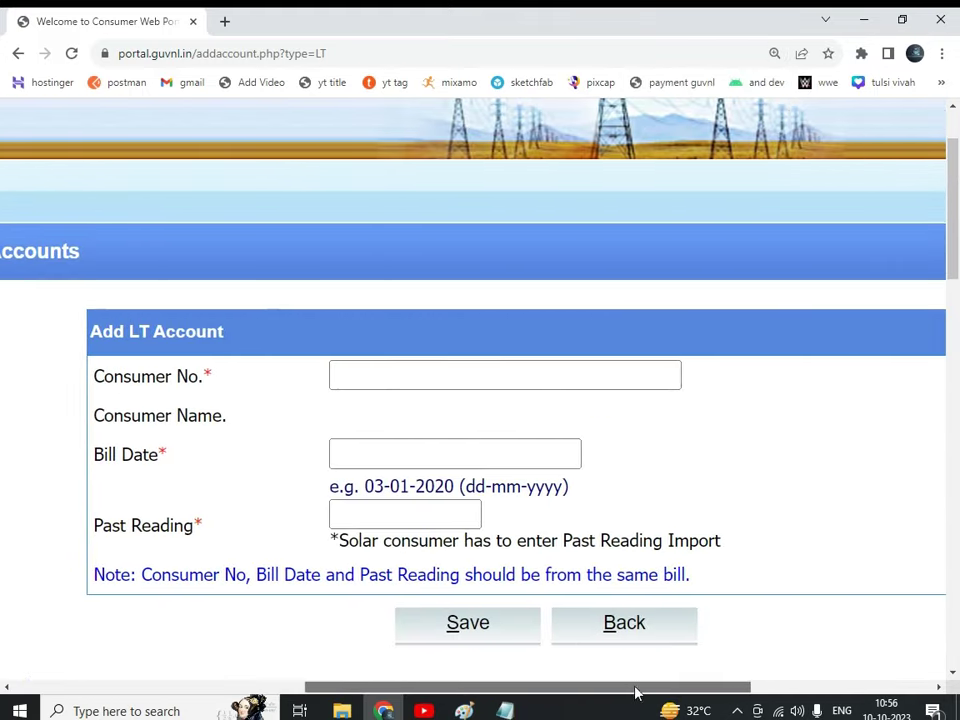
left_click(391, 382)
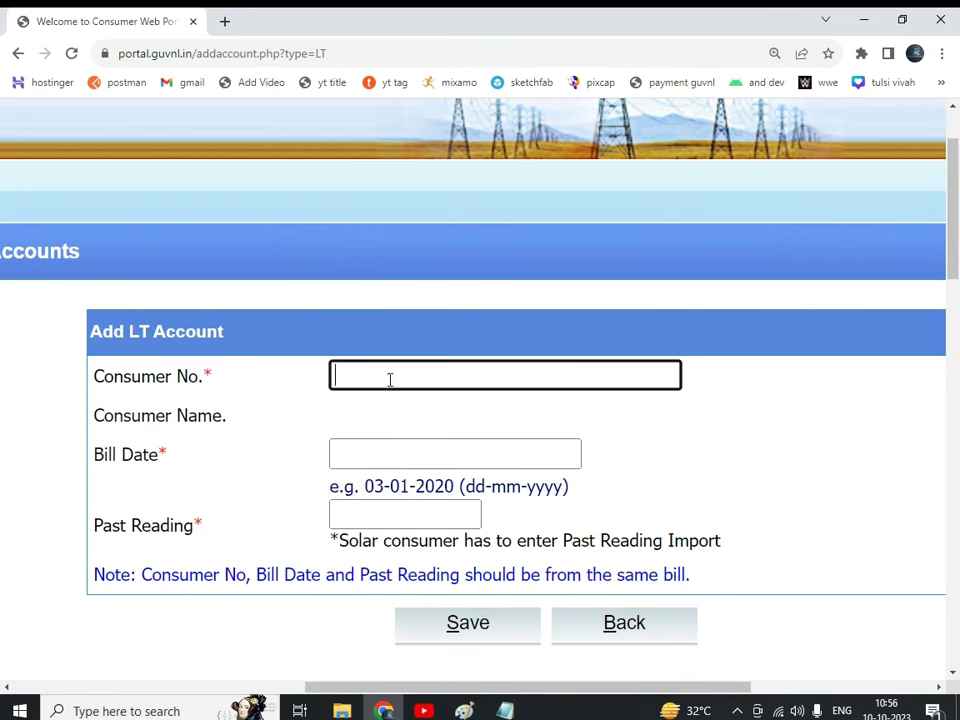
left_click(362, 454)
left_click(363, 516)
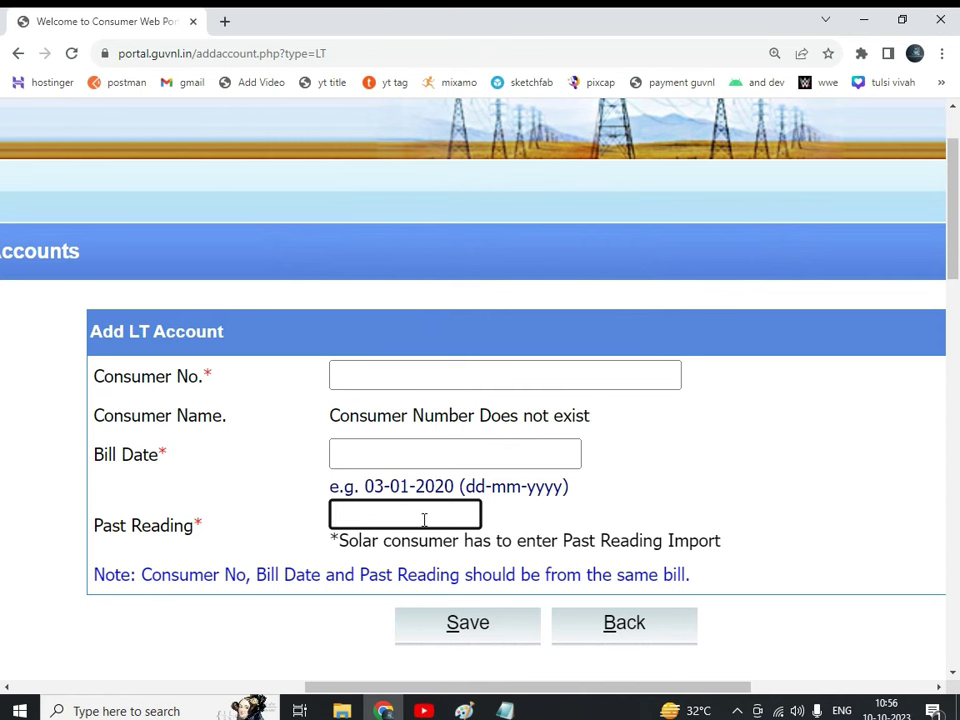
left_click(333, 540)
left_click_drag(333, 540, 714, 540)
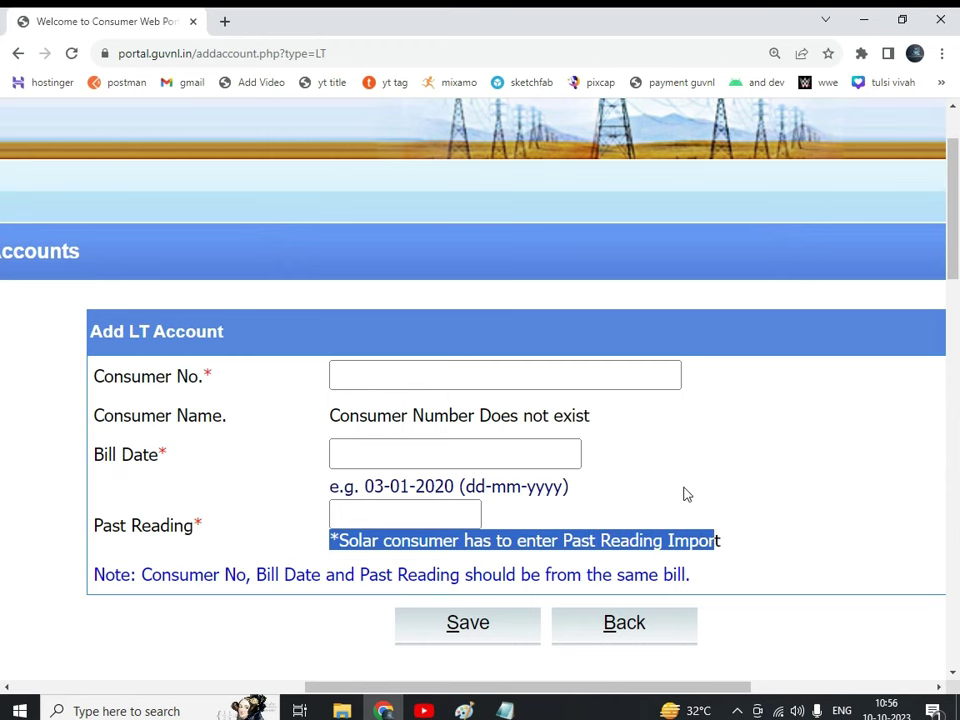
left_click(684, 493)
- Examine where the sample bill shows the consumer number, bill date and past reading required by the Add LT Account form
scroll(583, 448, "down", 4)
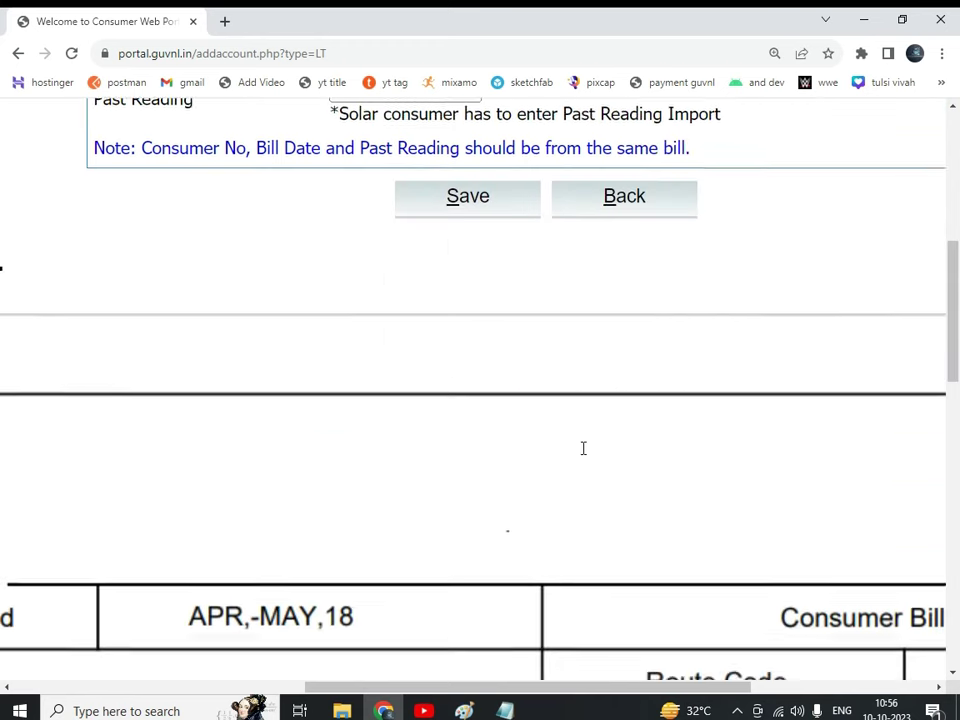
key("ctrl+minus")
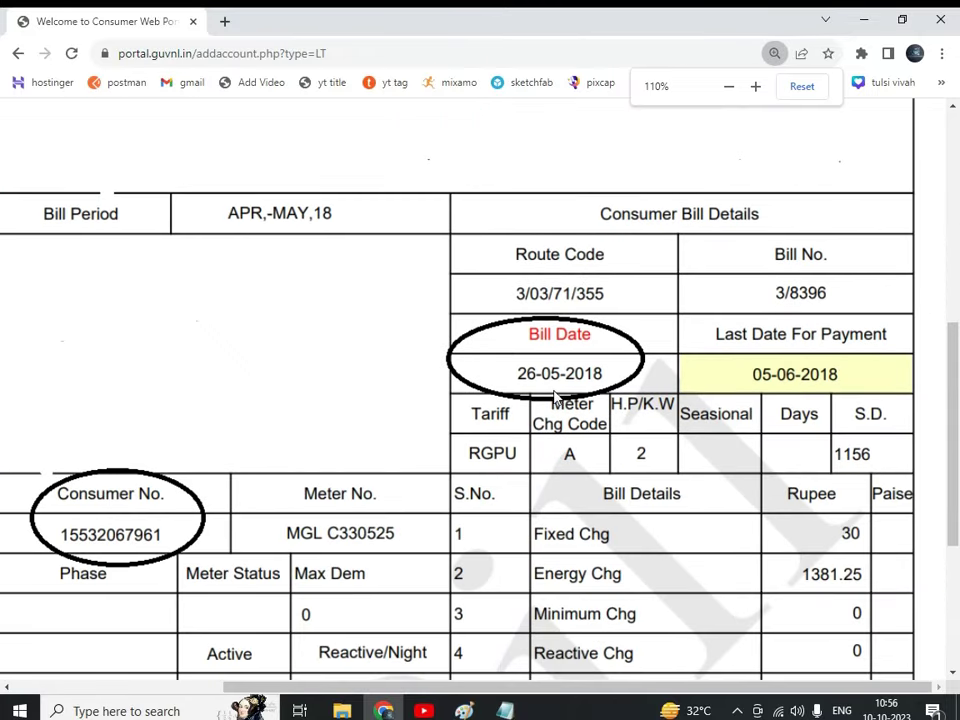
key("ctrl+minus")
key("ctrl+minus")
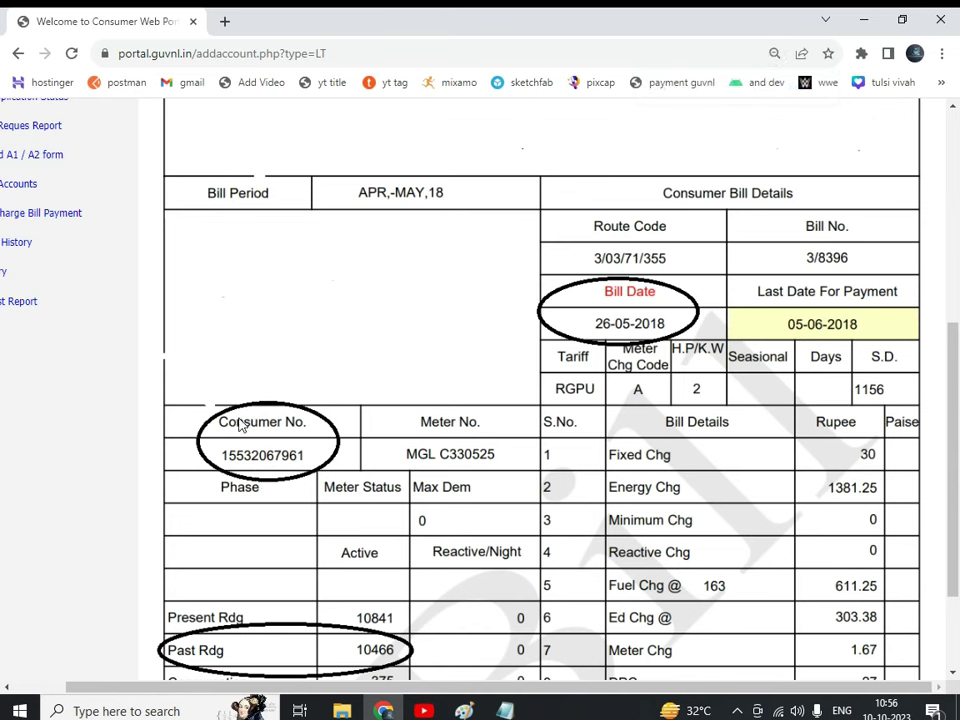
scroll(262, 500, "down", 2)
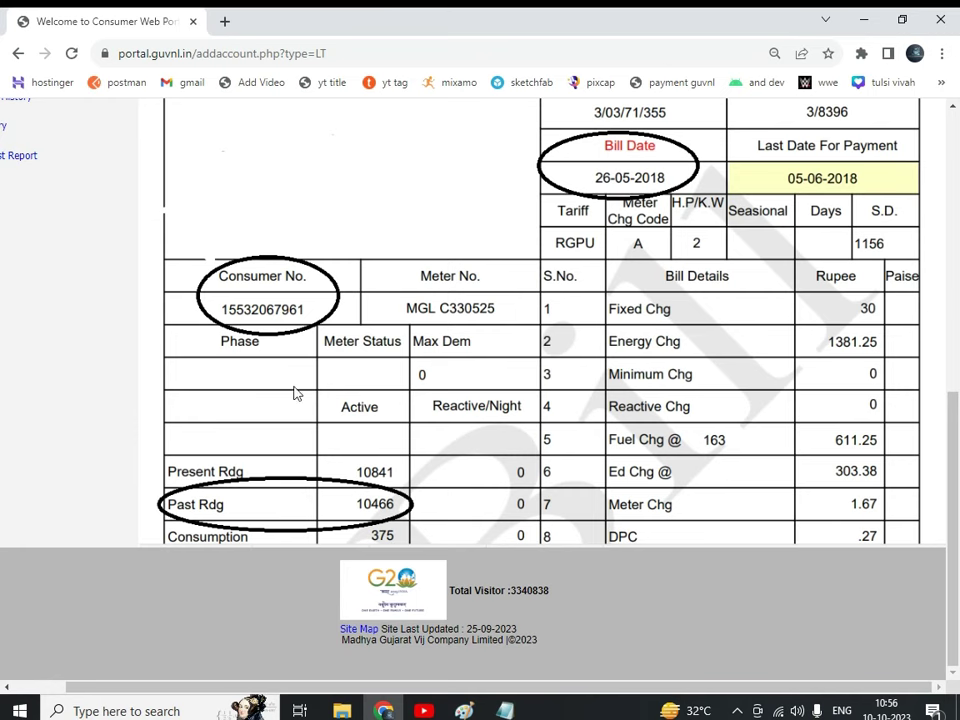
scroll(420, 486, "up", 1)
key("ctrl+minus")
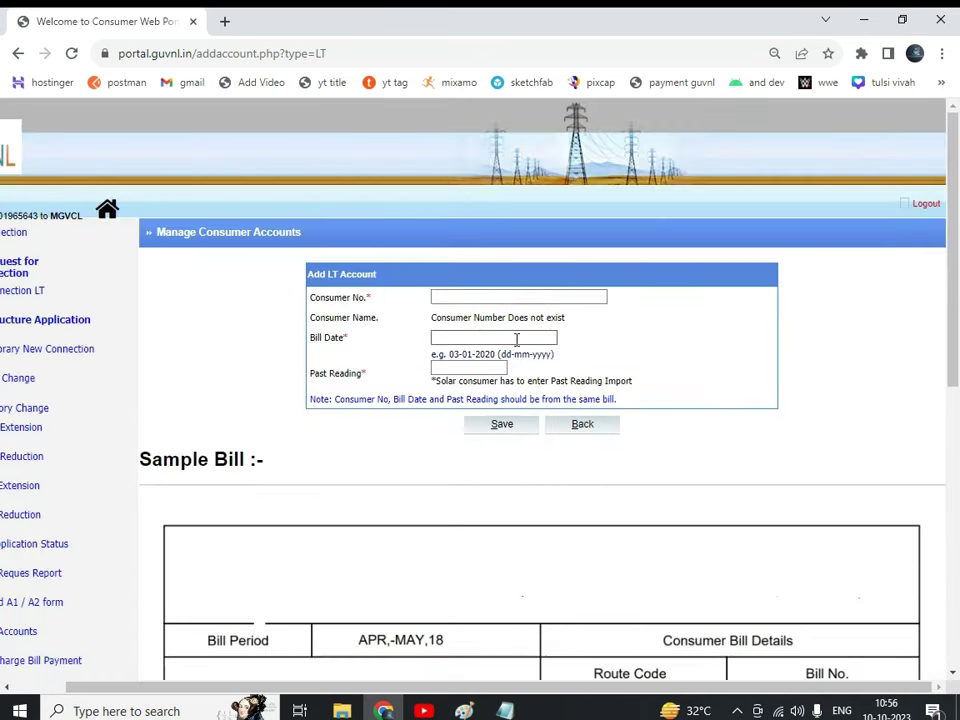
key("ctrl+minus")
key("ctrl+minus")
key("ctrl+minus")
key("ctrl+0")
key("ctrl+minus")
key("ctrl+minus")
key("ctrl+minus")
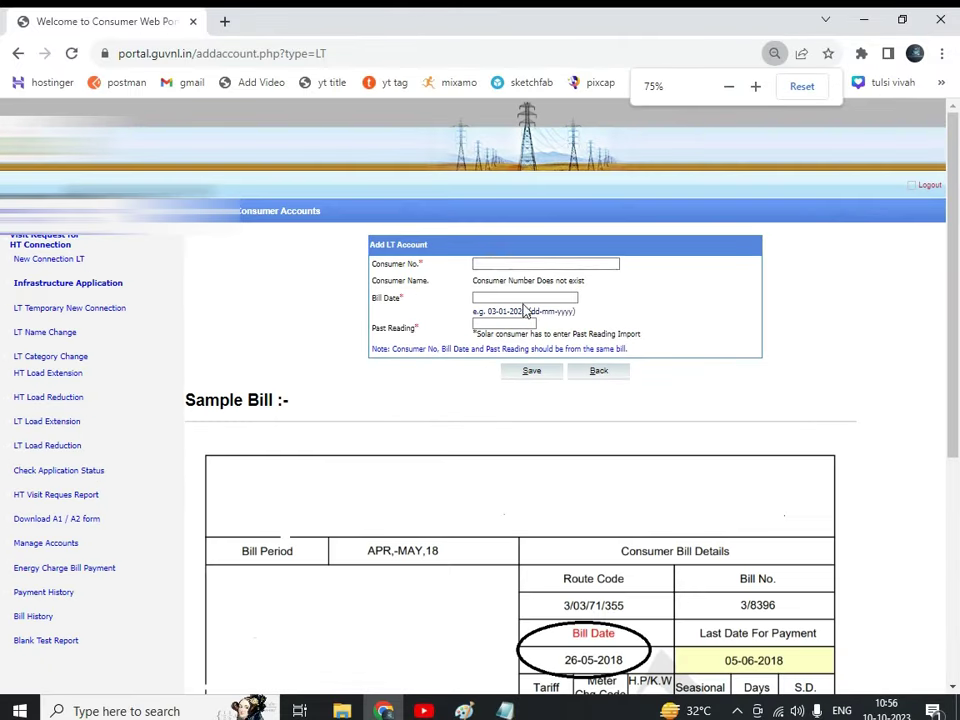
- Paste the copied consumer number into the Consumer No. field of the Add LT Account form
left_click(487, 262)
key("ctrl+v")
key("Tab")
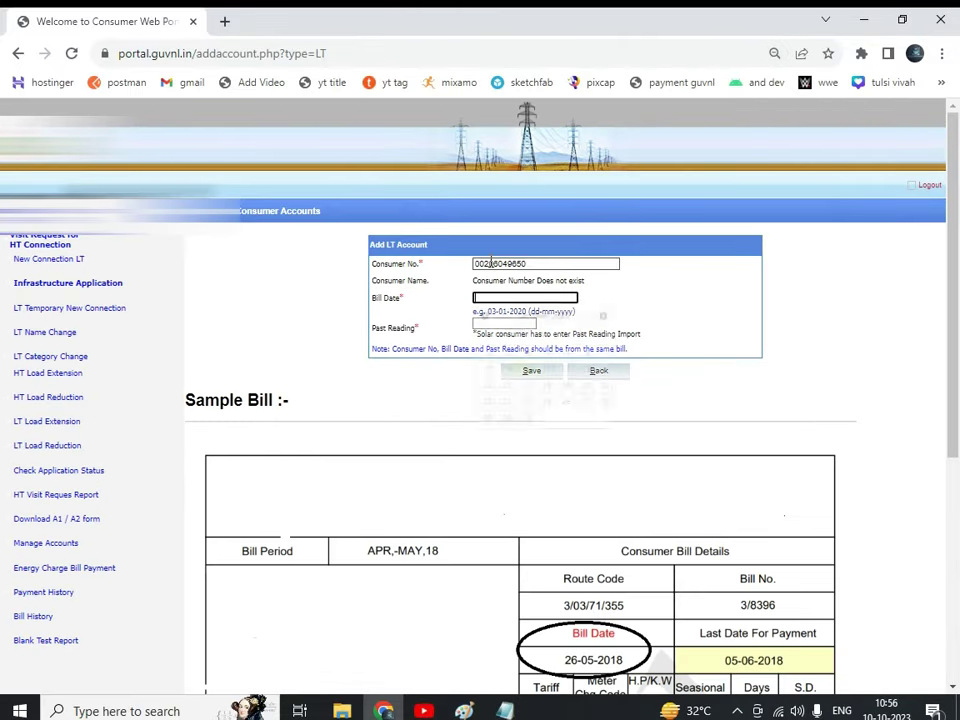
- Check the bill date in the Notepad notes and set the form's Bill Date to 21-12-2022
key("alt+Tab")
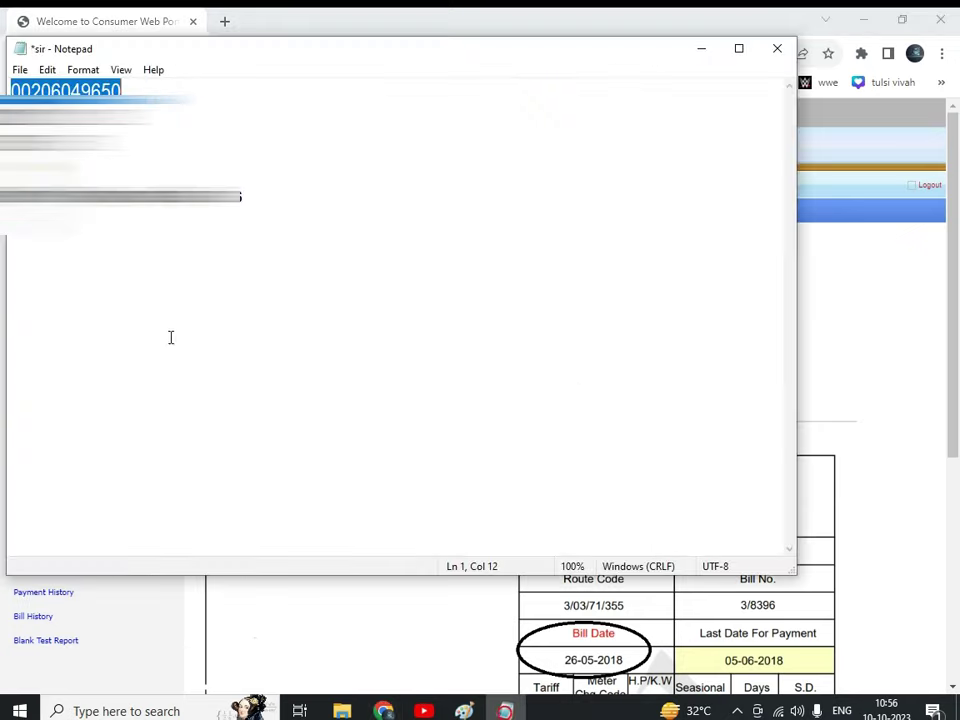
key("alt+Tab")
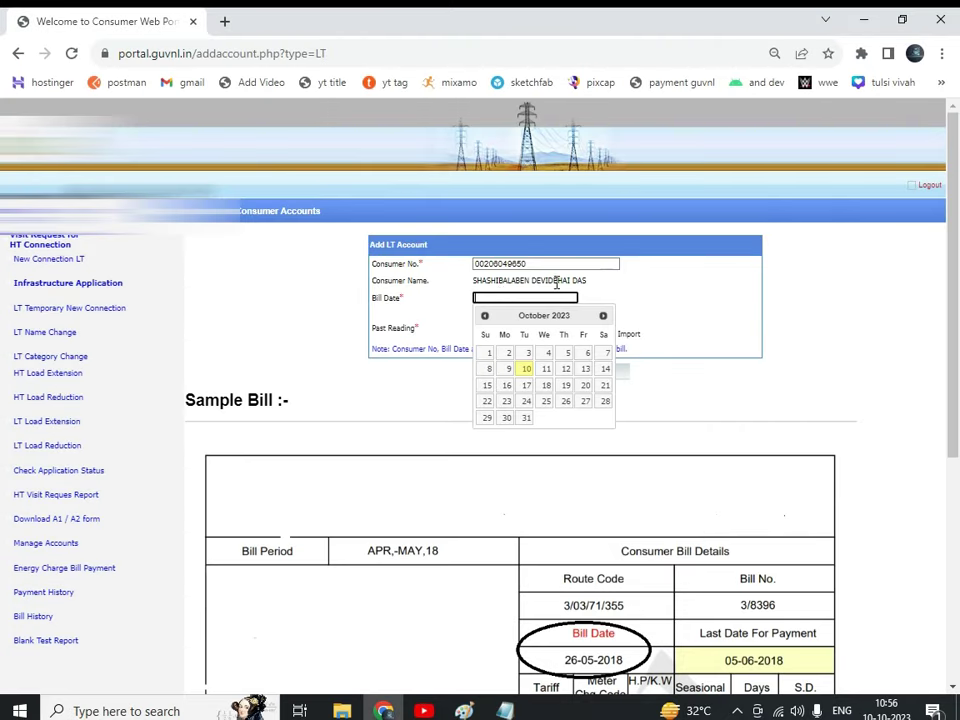
left_click(485, 316)
left_click(485, 316)
left_click(485, 316)
left_click(485, 316)
left_click(485, 316)
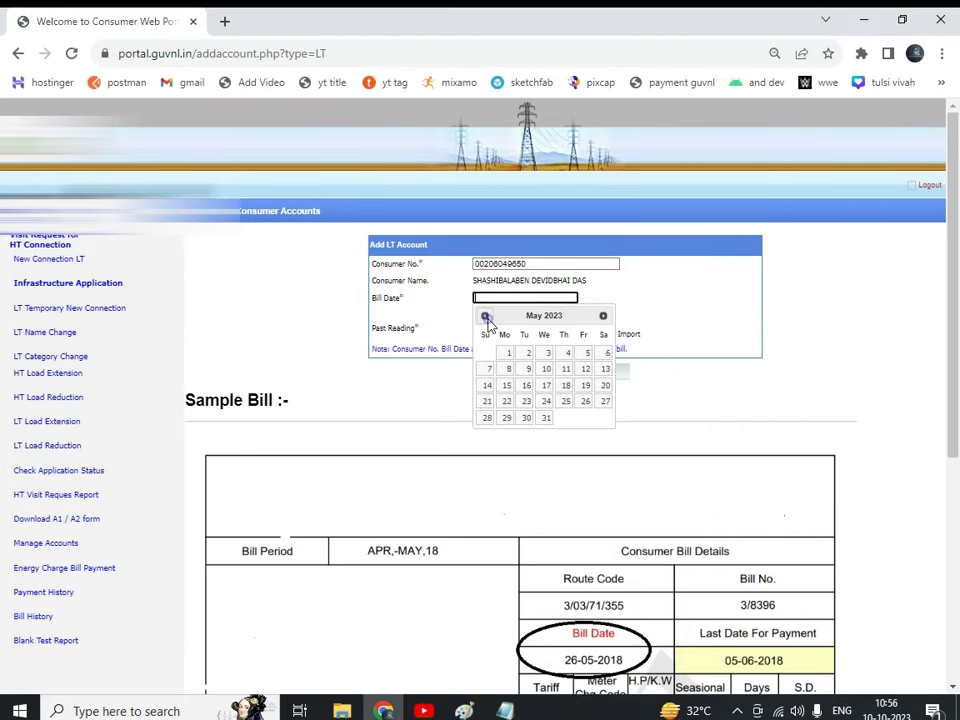
left_click(485, 316)
left_click(485, 316)
left_click(486, 317)
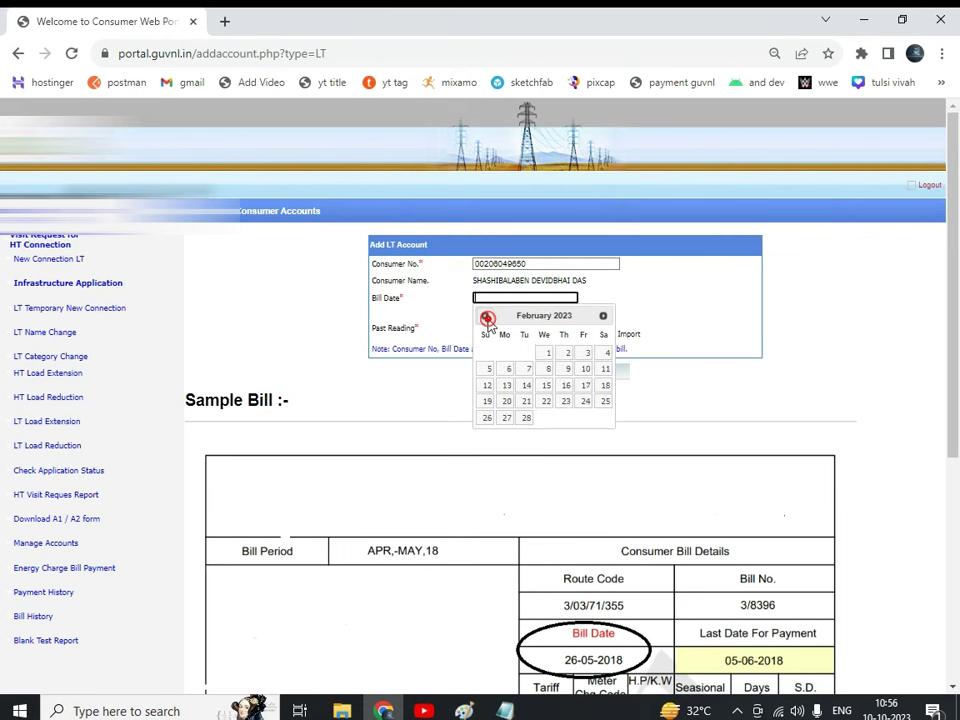
left_click(486, 317)
left_click(486, 317)
left_click(486, 317)
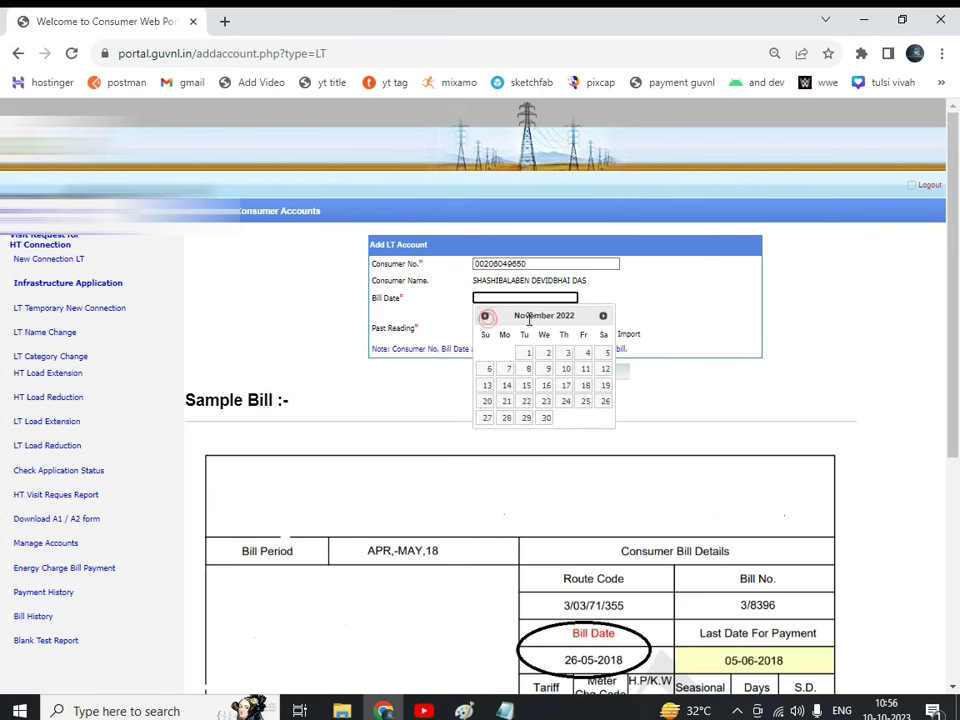
left_click(604, 317)
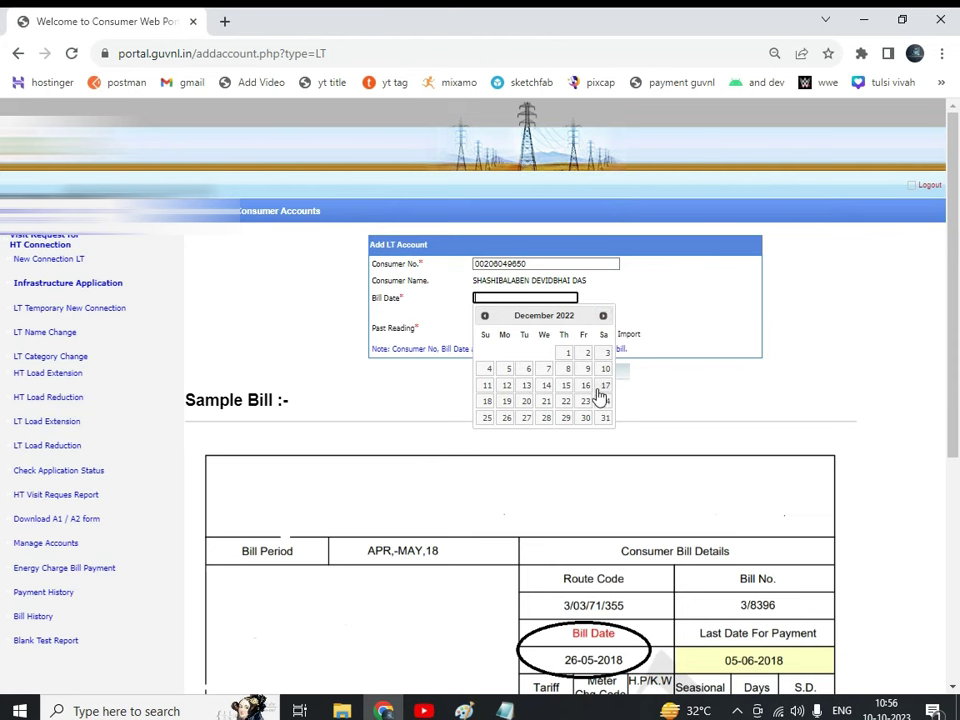
left_click(547, 403)
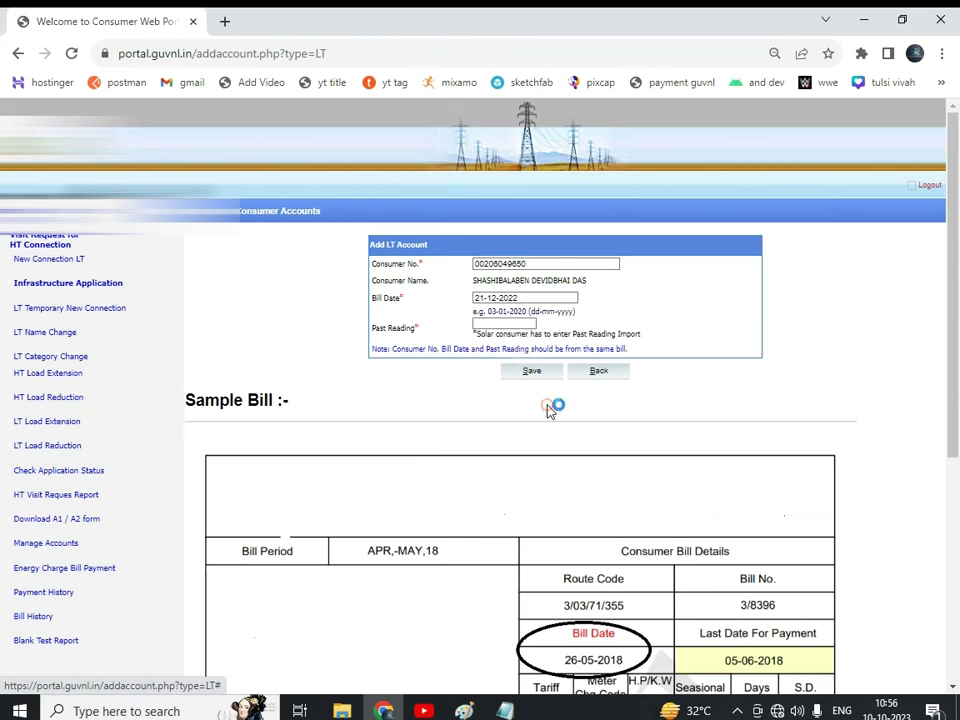
- Look up the meter reading in the Notepad notes and enter 5672 as the Past Reading
key("alt+Tab")
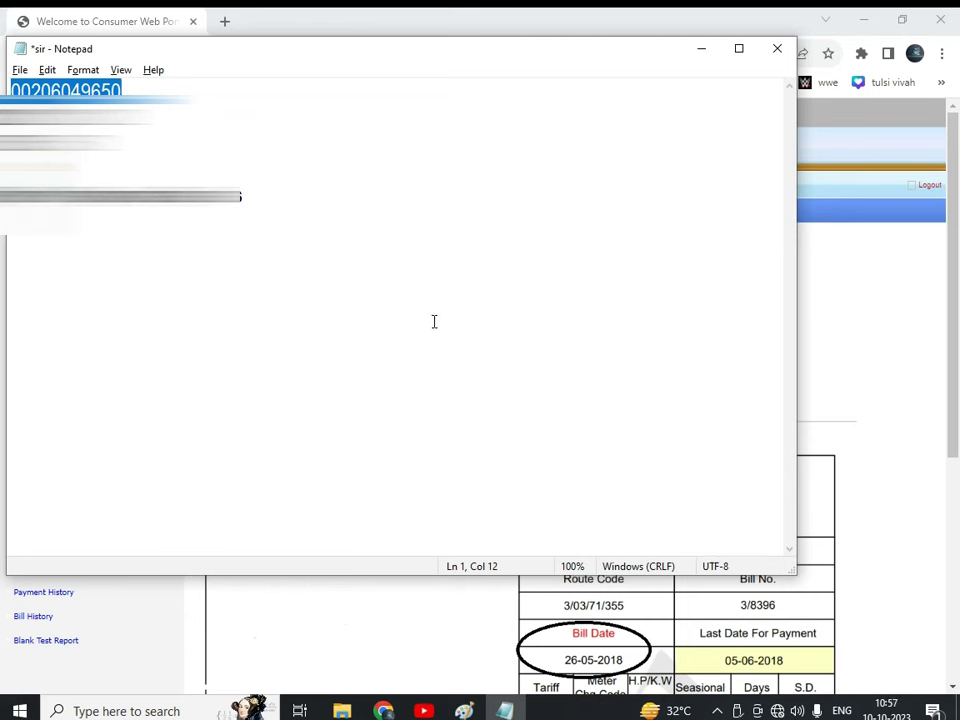
key("alt+Tab")
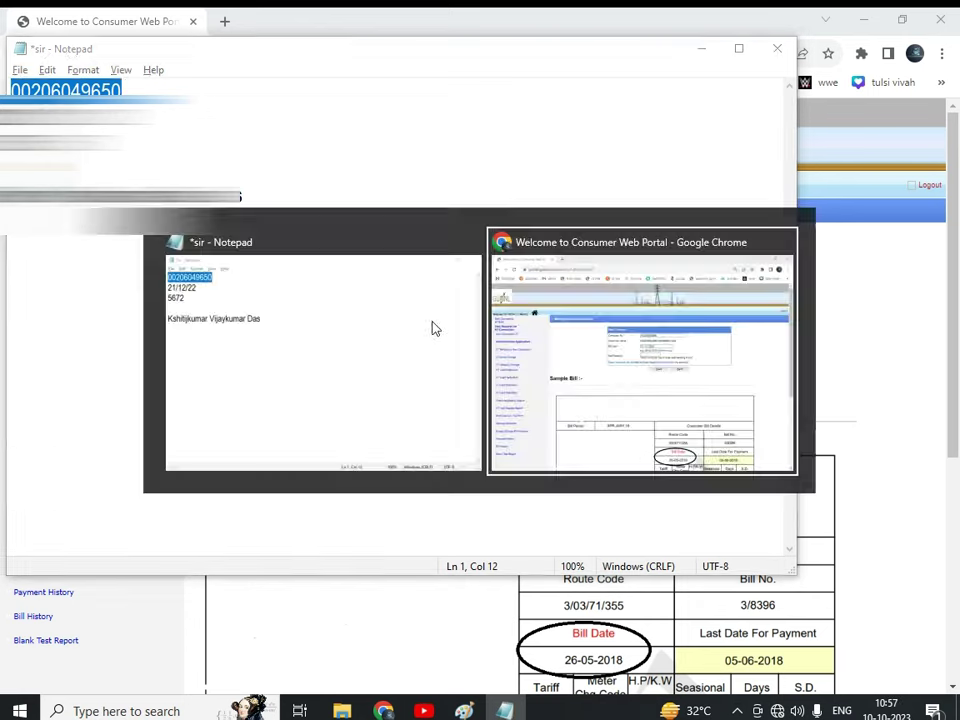
key("alt+Tab")
key("alt+Tab")
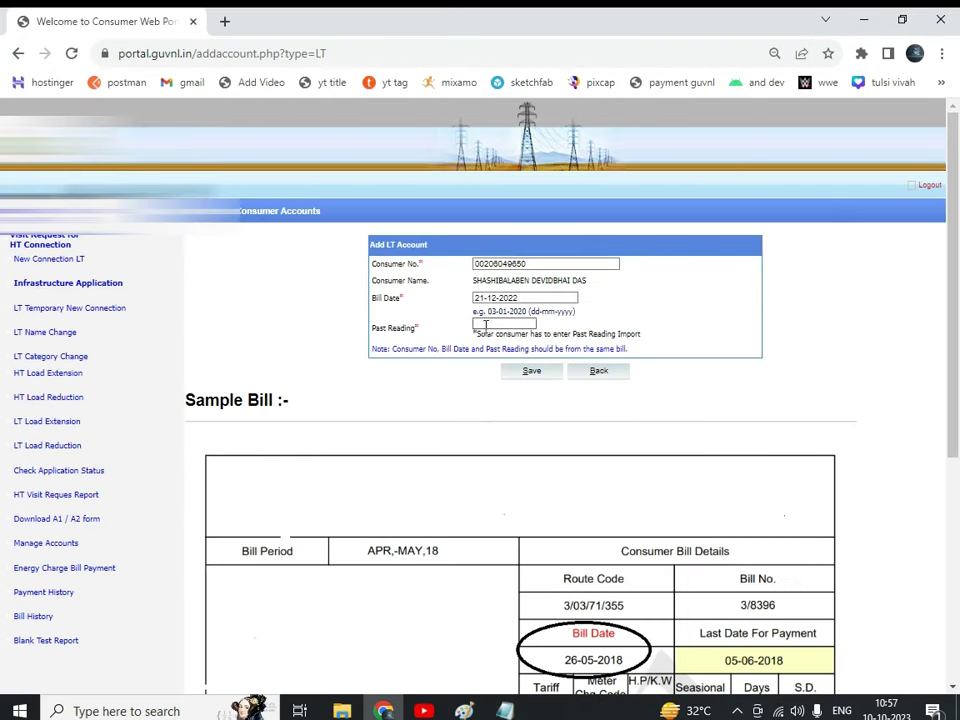
left_click(483, 324)
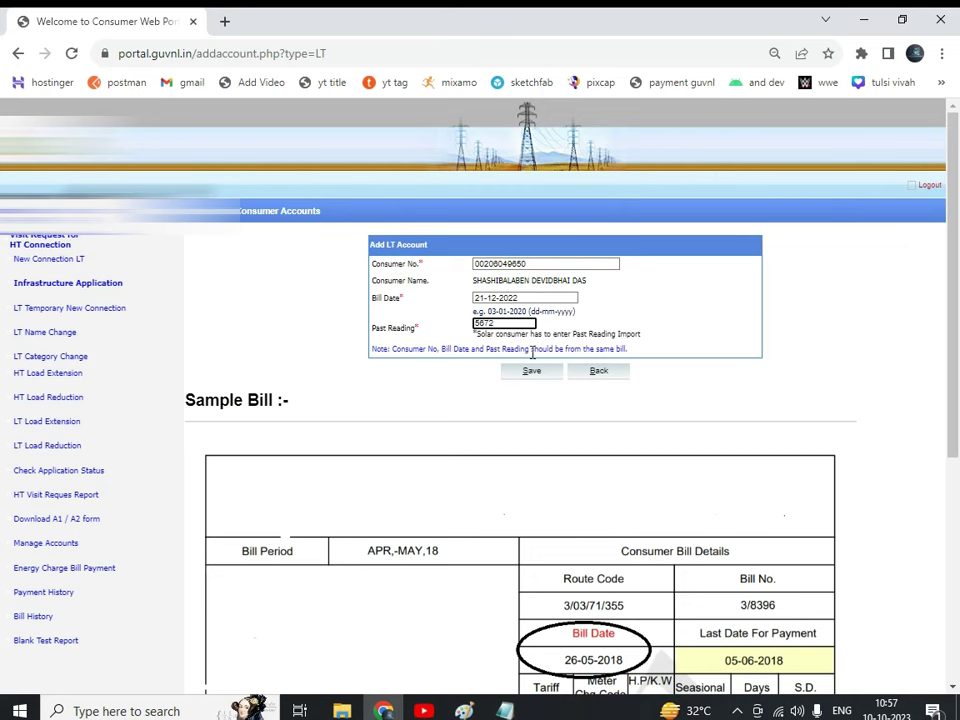
- Examine the filled-in LT account details against the circled bill date, consumer number and past reading on the sample bill
key("ctrl+minus")
key("ctrl+plus")
key("ctrl+plus")
key("ctrl+plus")
key("ctrl+plus")
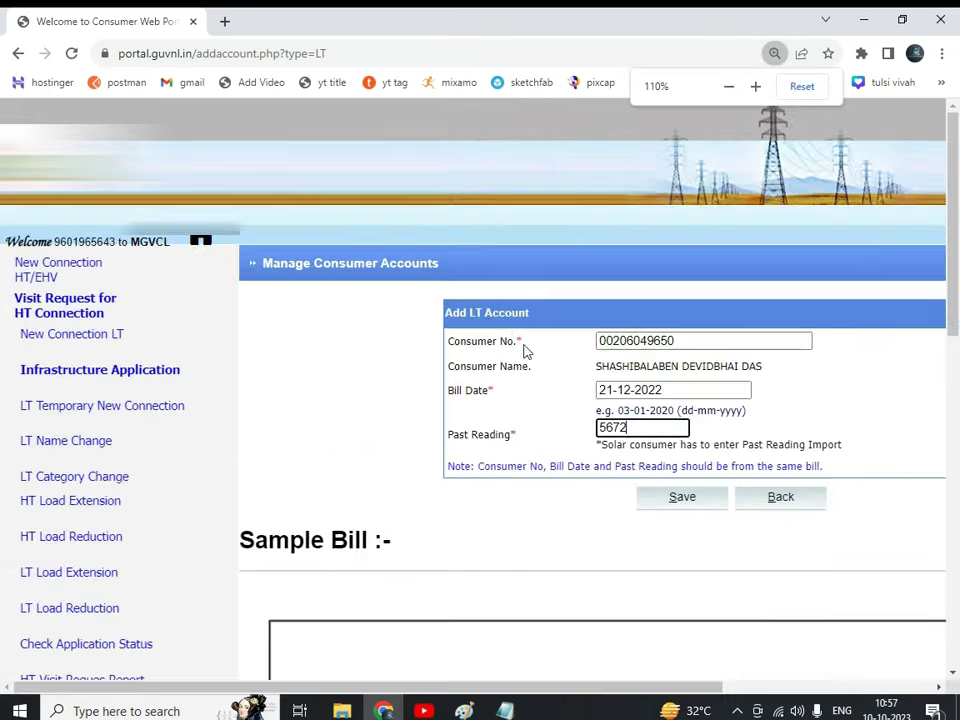
scroll(561, 692, "right", 5)
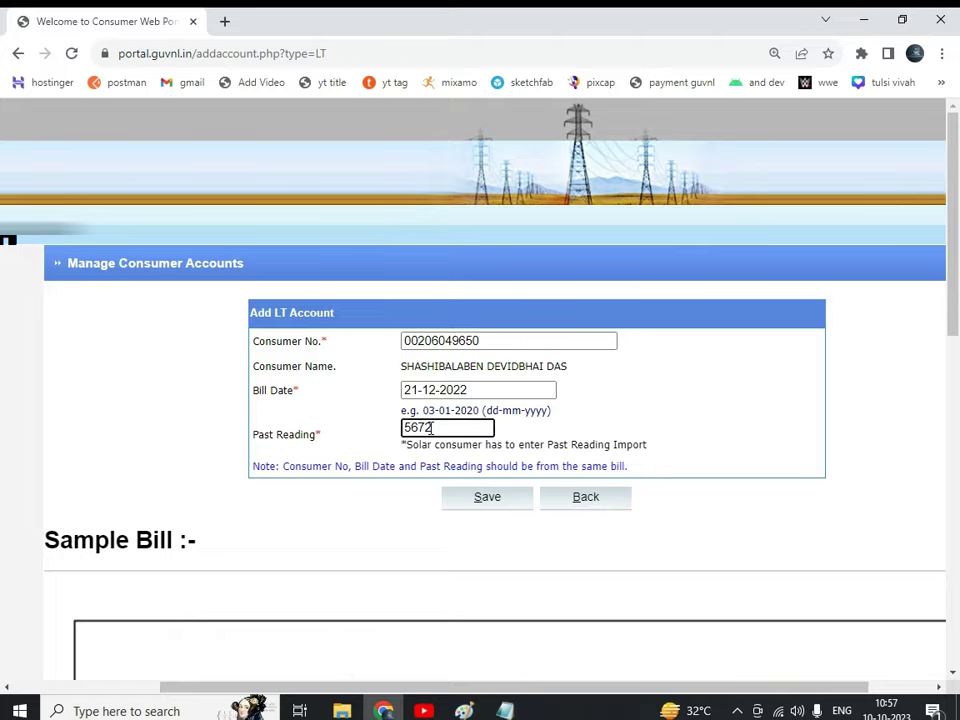
scroll(431, 428, "down", 8)
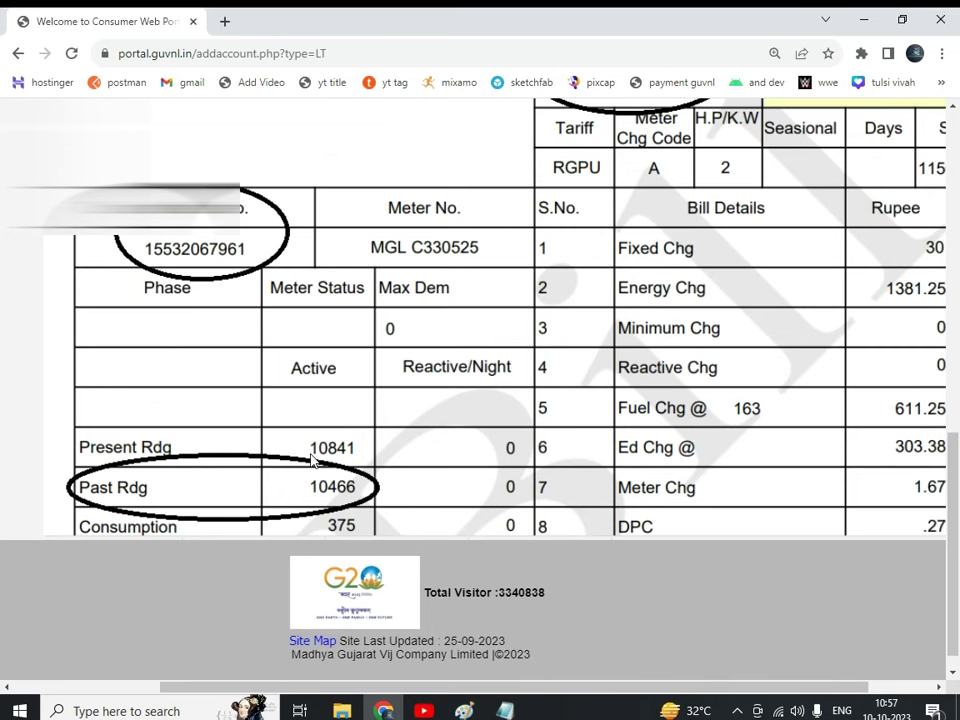
scroll(619, 276, "up", 2)
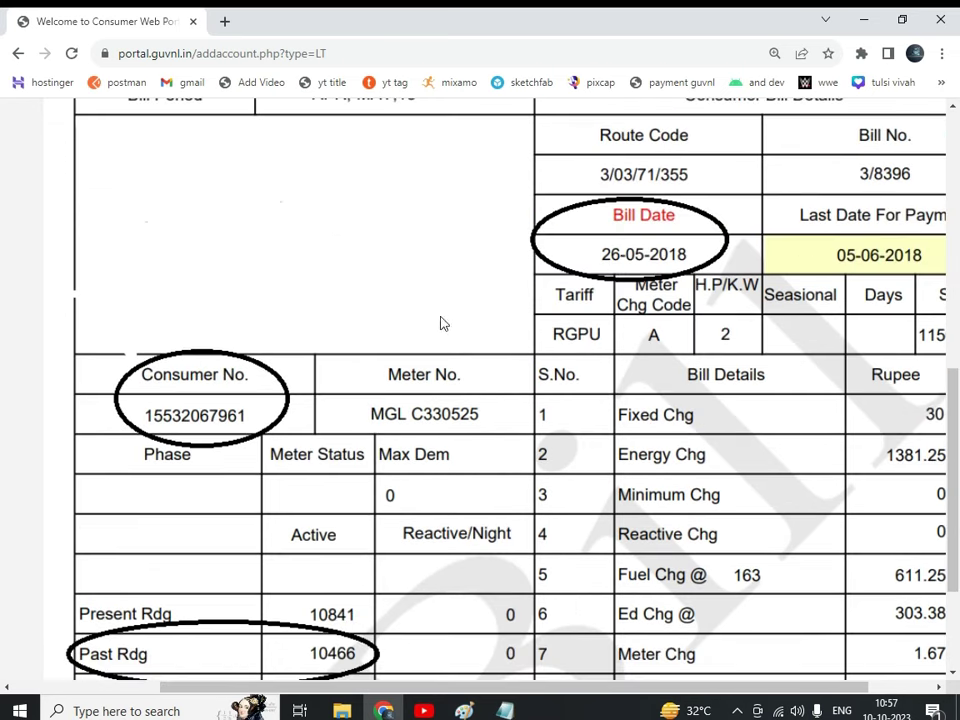
scroll(193, 414, "up", 7)
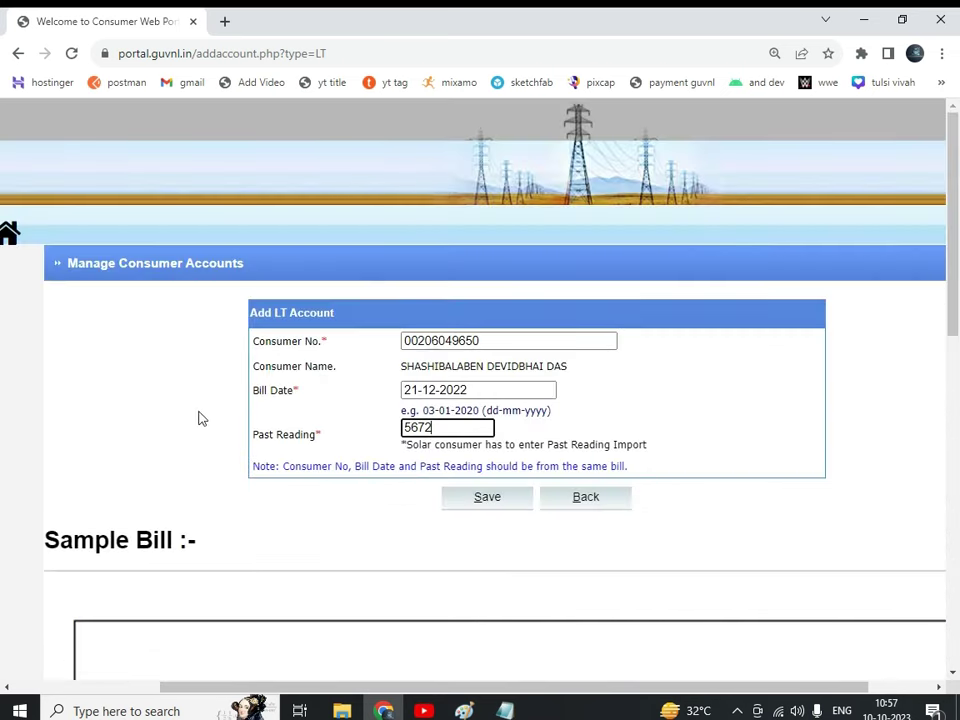
- Save the LT account and check the message on the Manage Consumer Accounts page
left_click(471, 507)
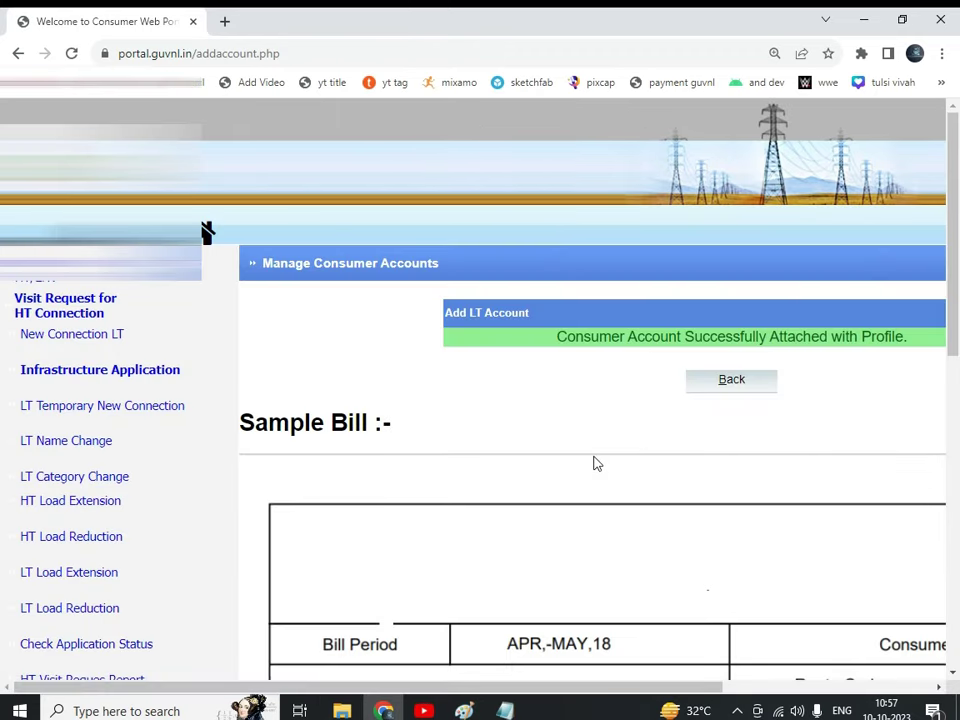
left_click_drag(591, 687, 706, 686)
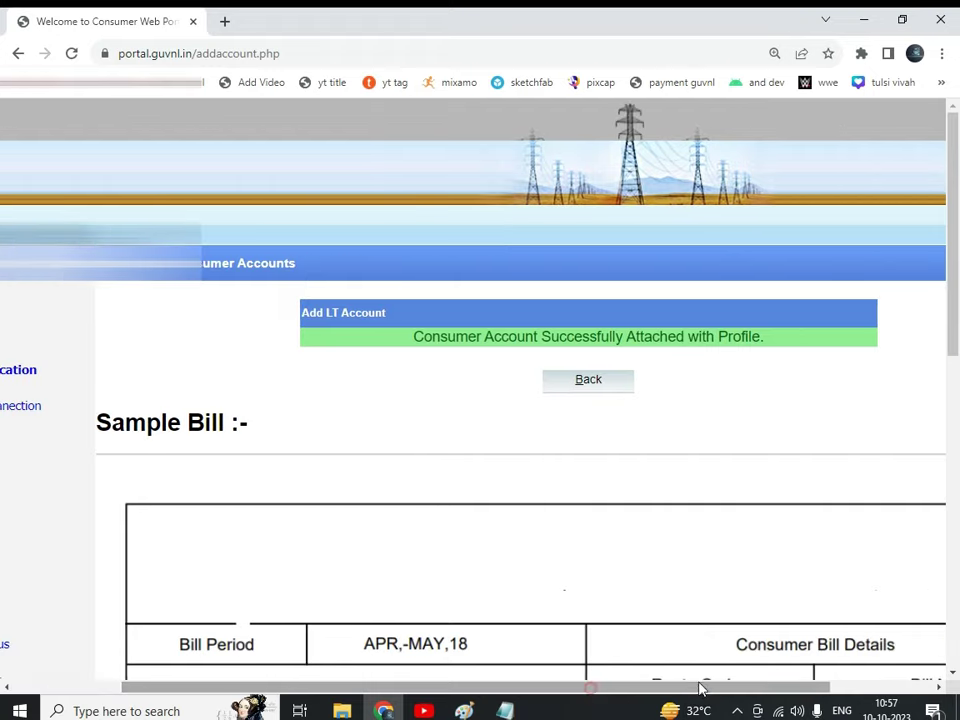
left_click_drag(414, 337, 760, 336)
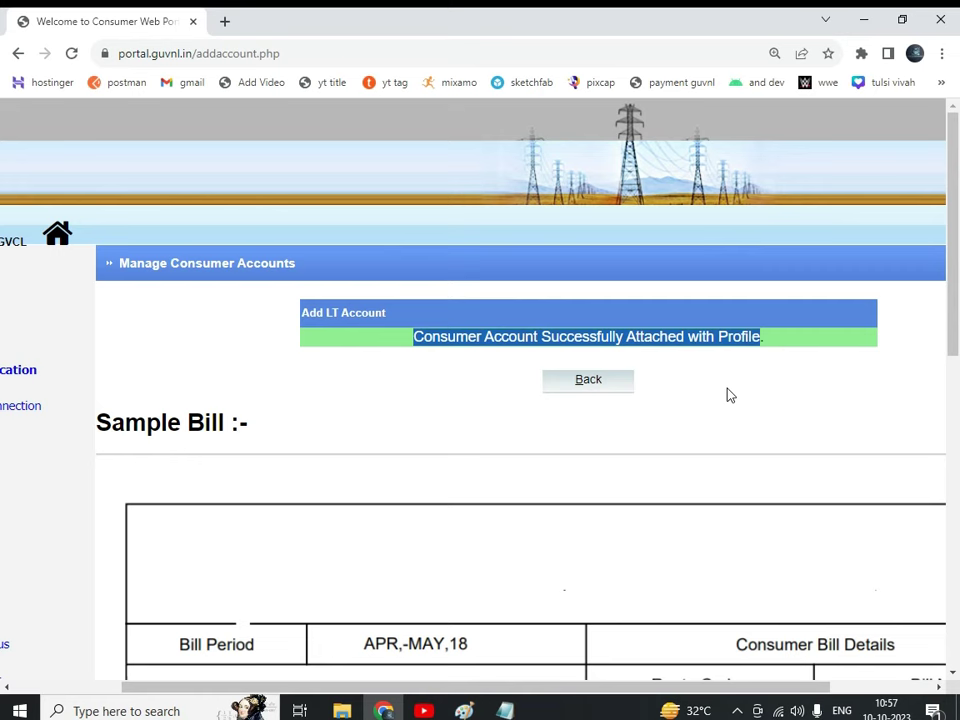
- Open the LT Name Change page from the consumer portal's service list
scroll(727, 397, "down", 4)
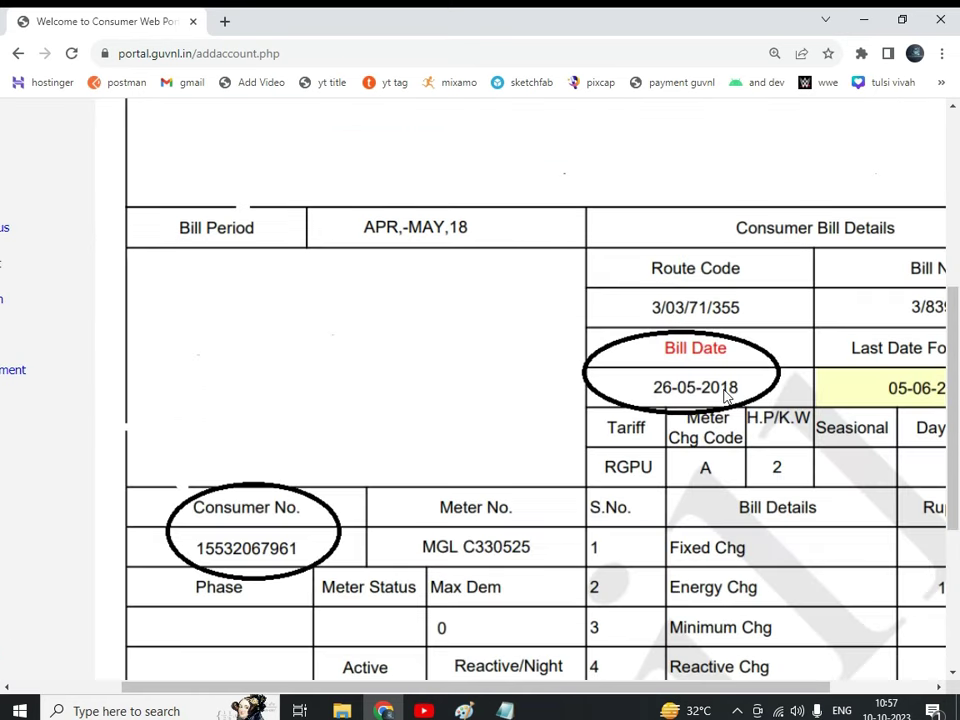
scroll(727, 397, "up", 3, "ctrl")
scroll(727, 397, "up", 3)
scroll(727, 397, "up", 3, "ctrl")
scroll(727, 397, "down", 8, "ctrl")
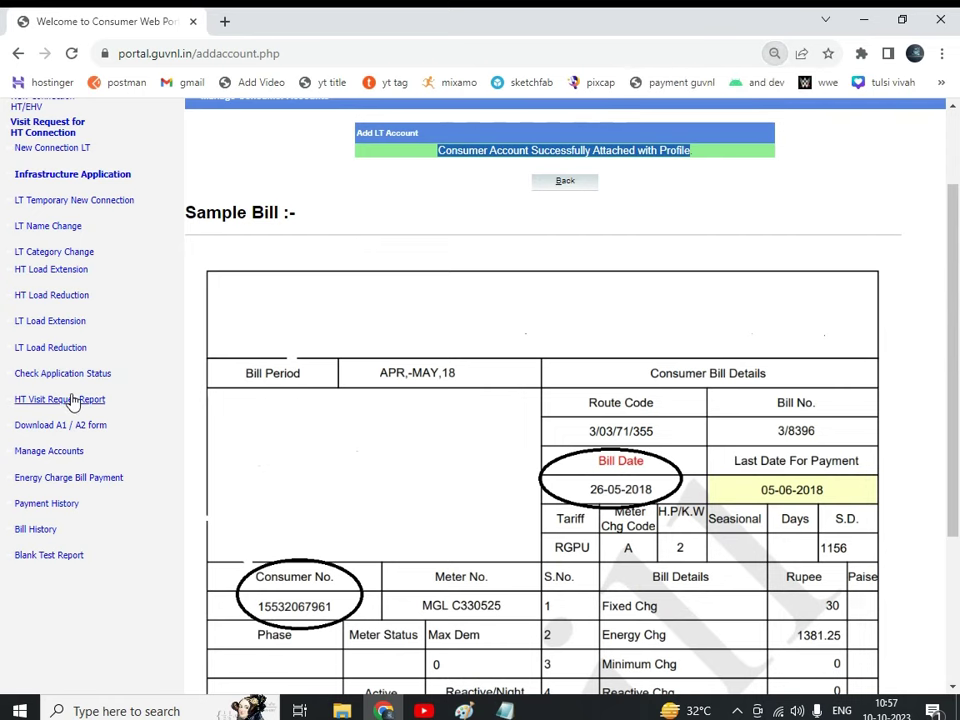
scroll(190, 550, "down", 4, "ctrl")
scroll(190, 550, "up", 5, "ctrl")
scroll(190, 550, "up", 2, "ctrl")
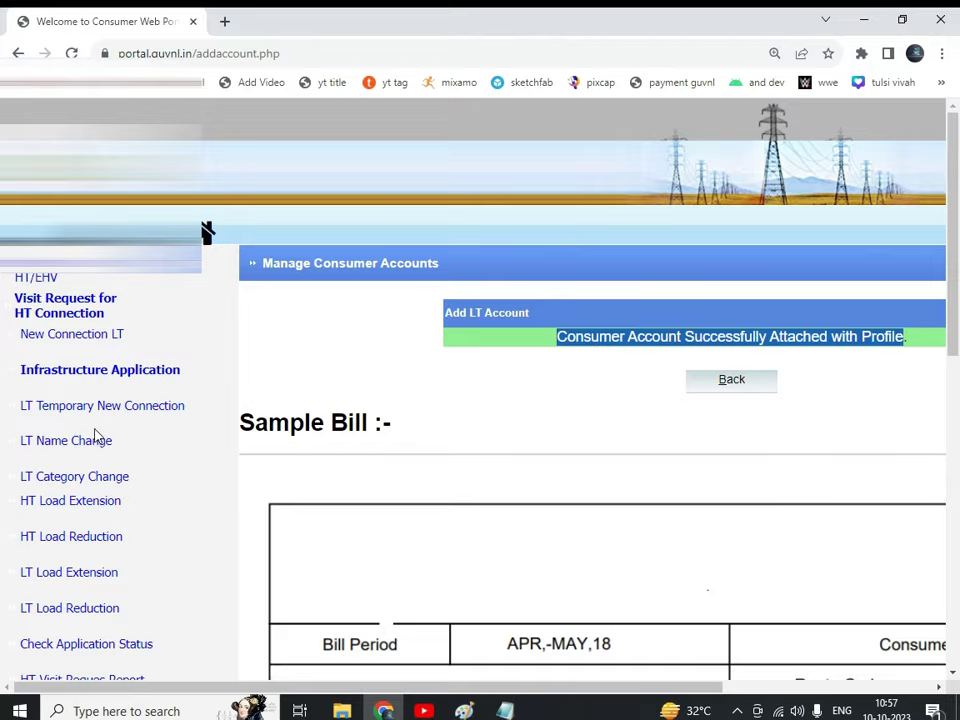
scroll(95, 435, "up", 2, "ctrl")
scroll(95, 435, "down", 3)
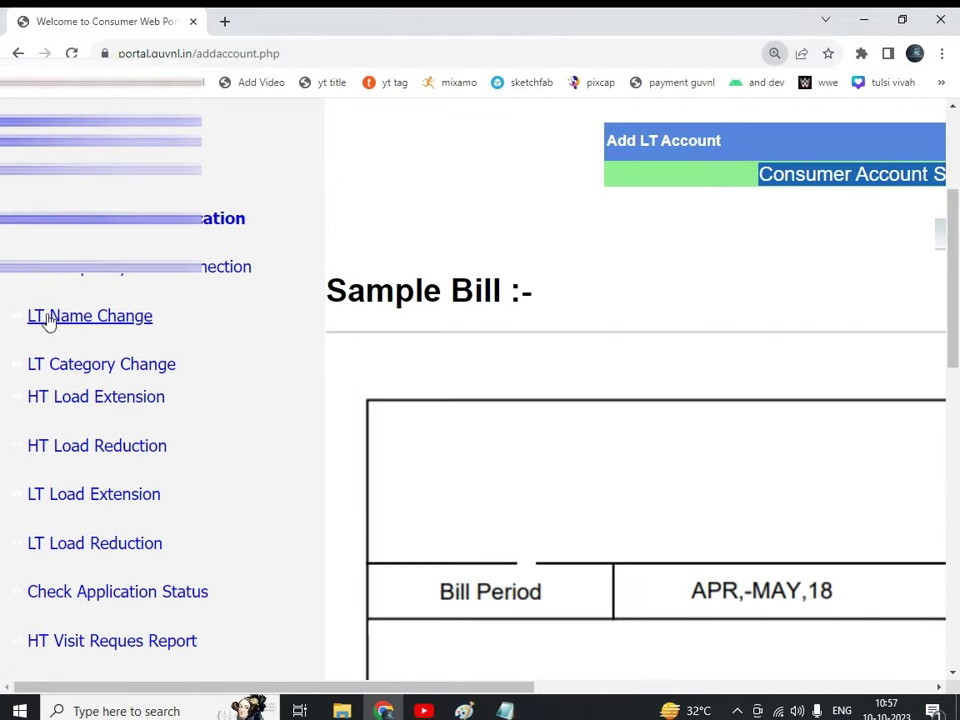
left_click(138, 325)
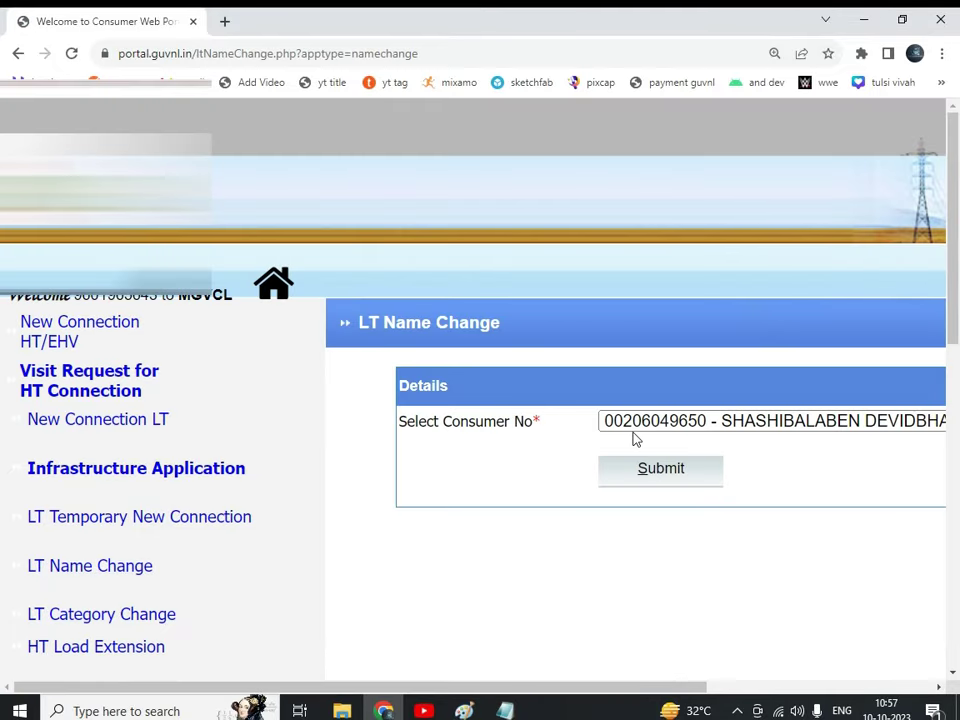
- Select the attached consumer account for the LT name change and submit the selection
key("ctrl+minus")
left_click(707, 368)
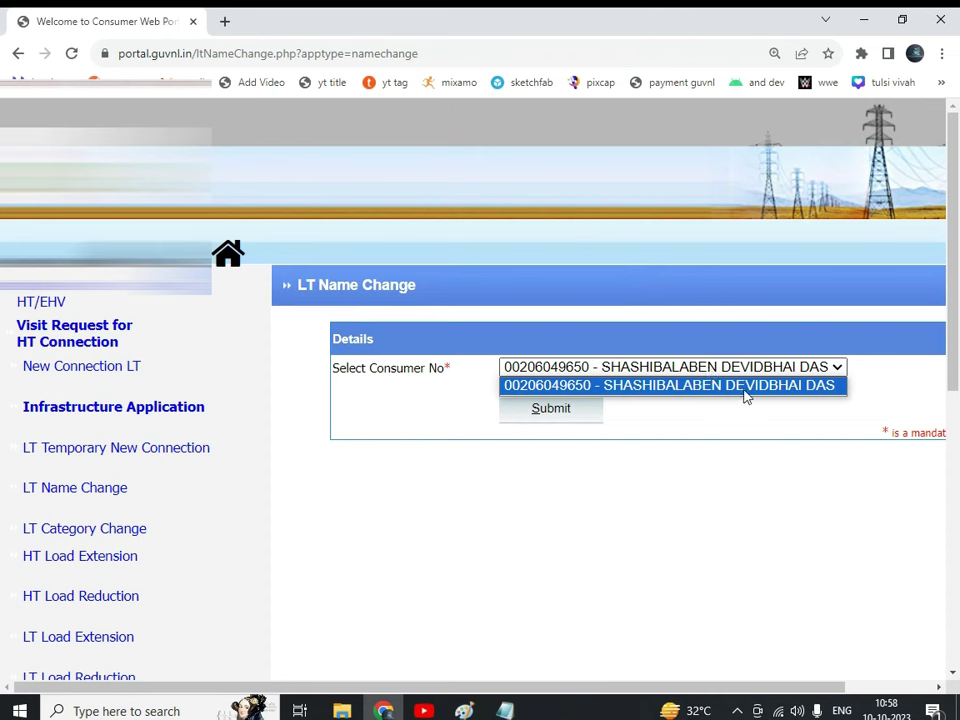
left_click(745, 395)
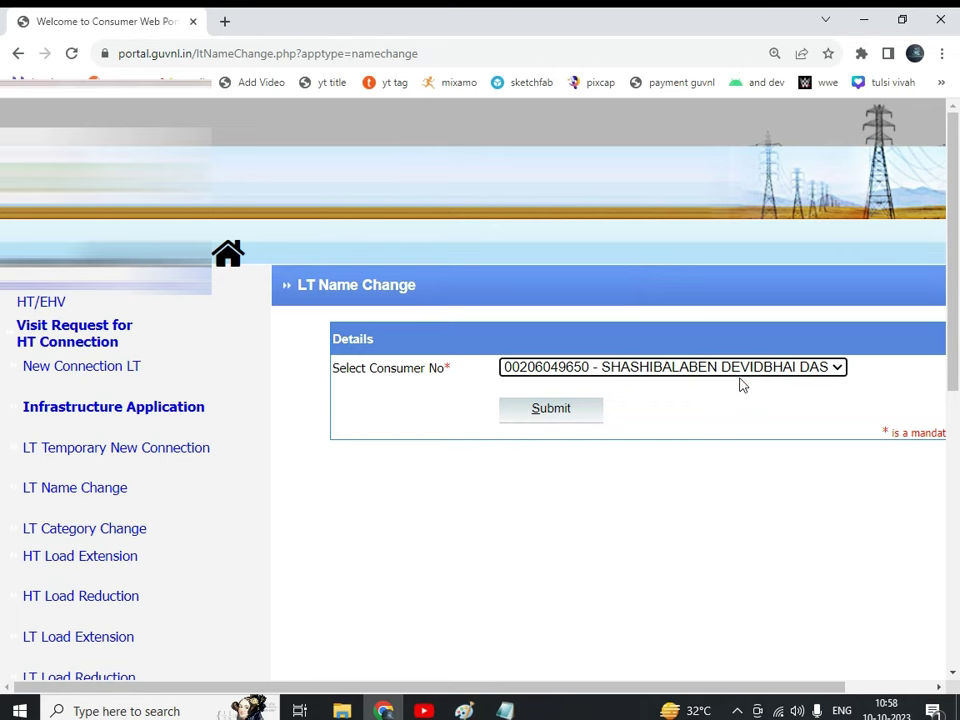
left_click(551, 409)
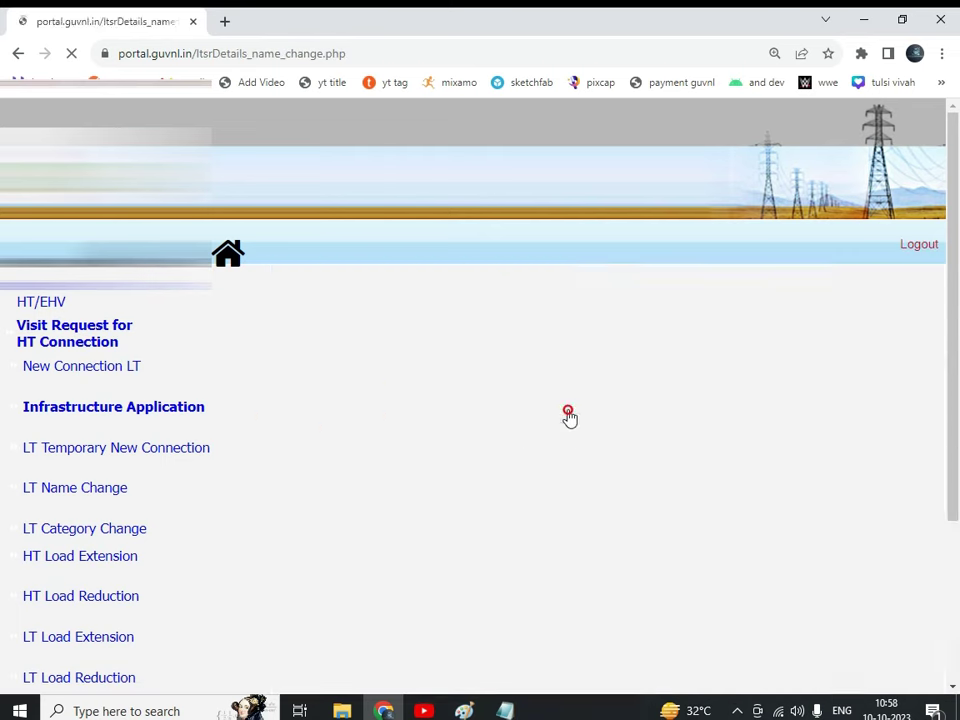
- Examine the existing name, class, load and phase in the Name Details section of the Applicant Detail page
scroll(425, 545, "down", 2)
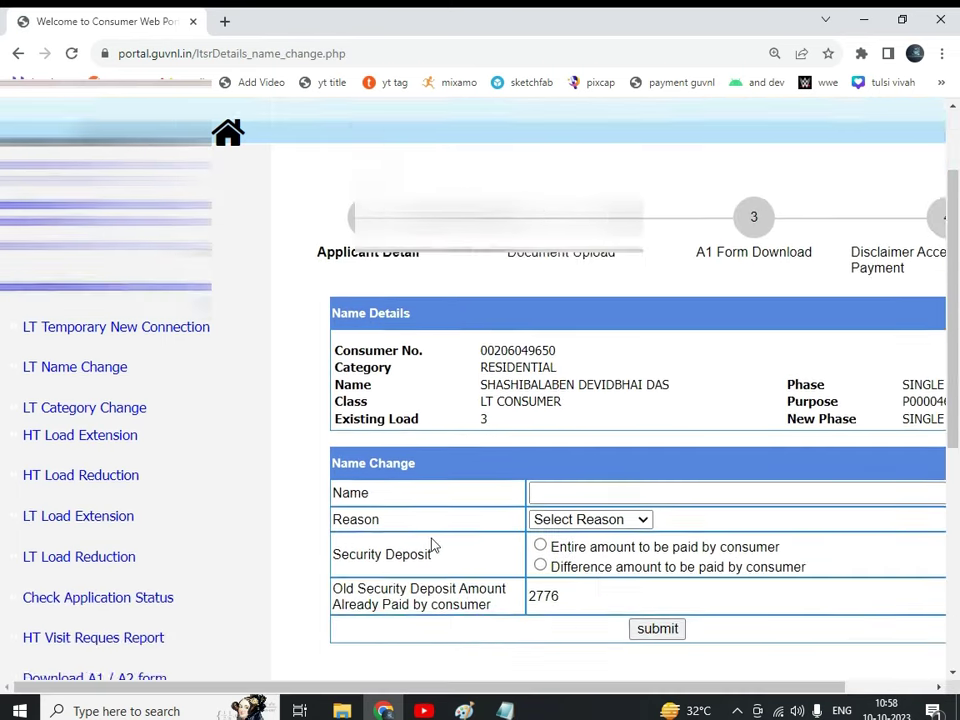
left_click_drag(456, 690, 634, 690)
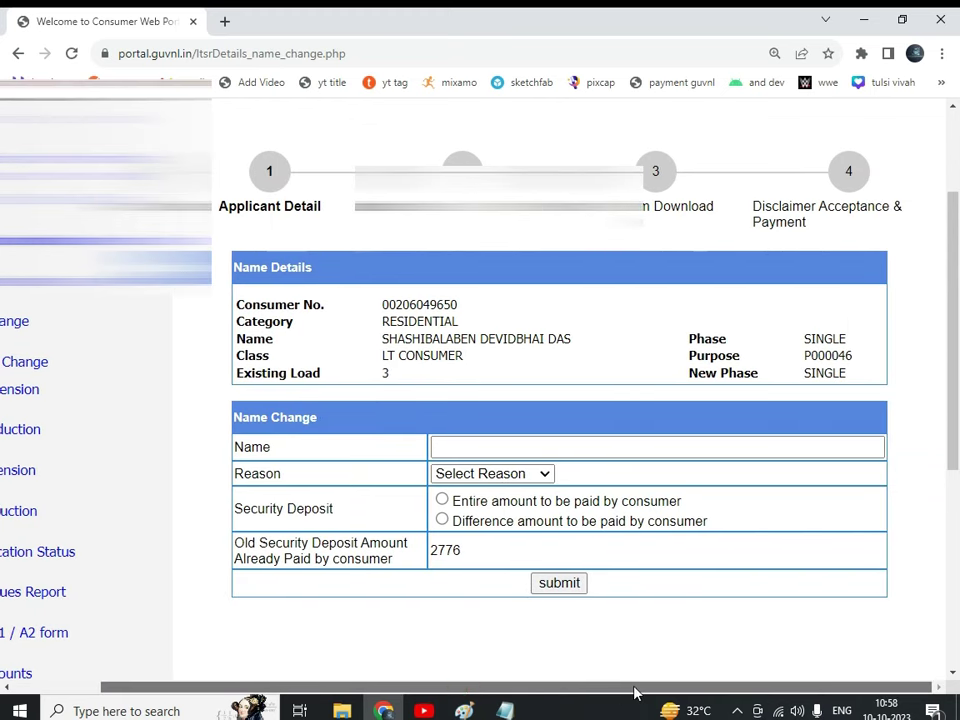
scroll(680, 400, "down", 1)
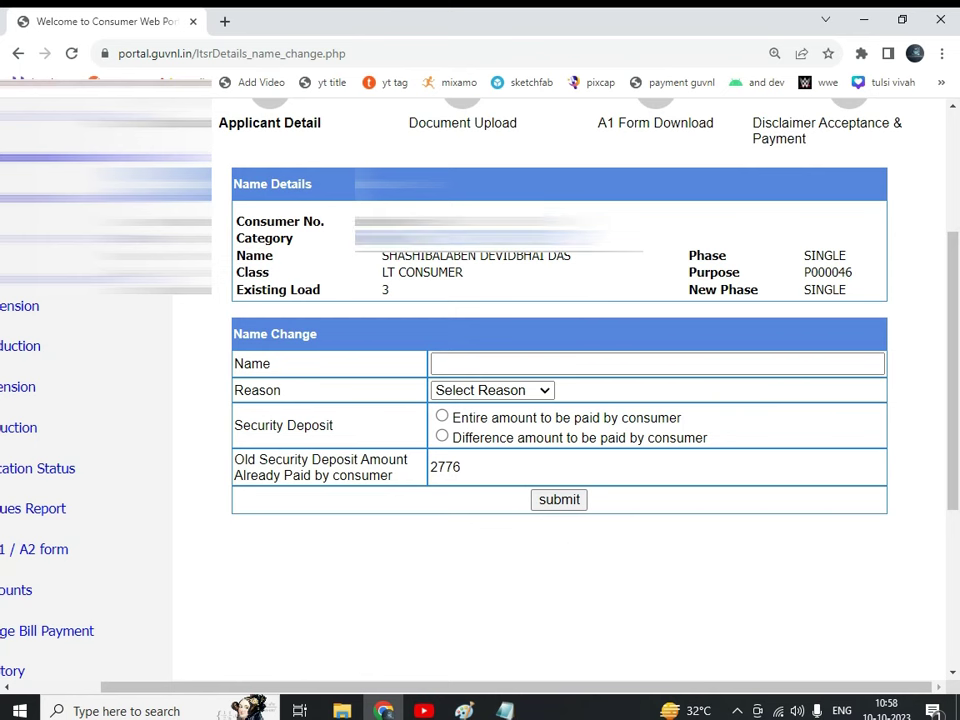
left_click_drag(572, 260, 383, 265)
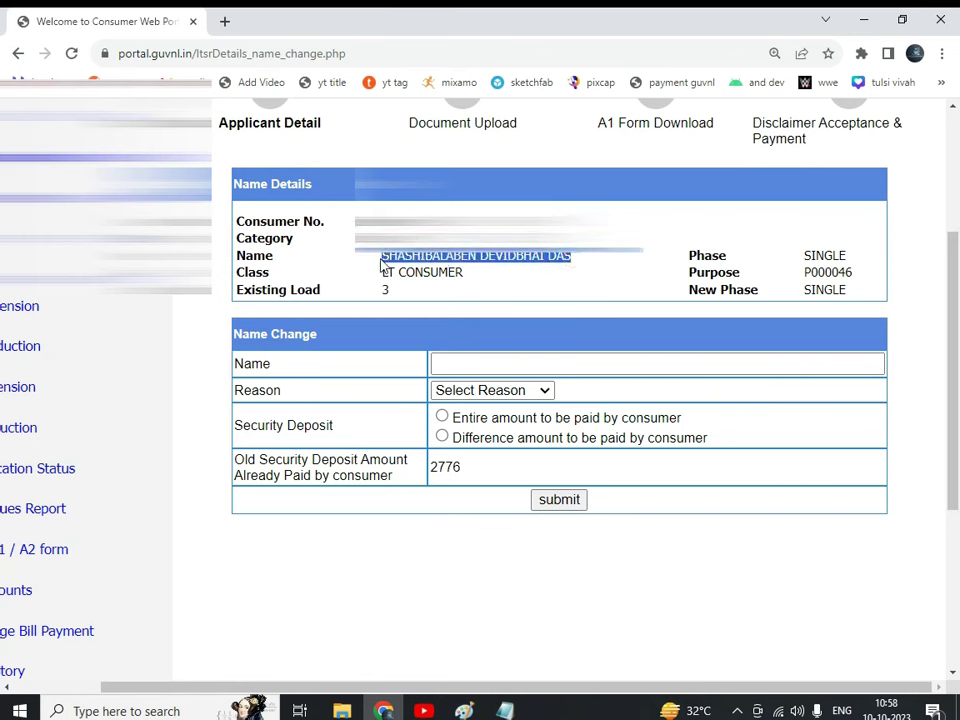
left_click(408, 258)
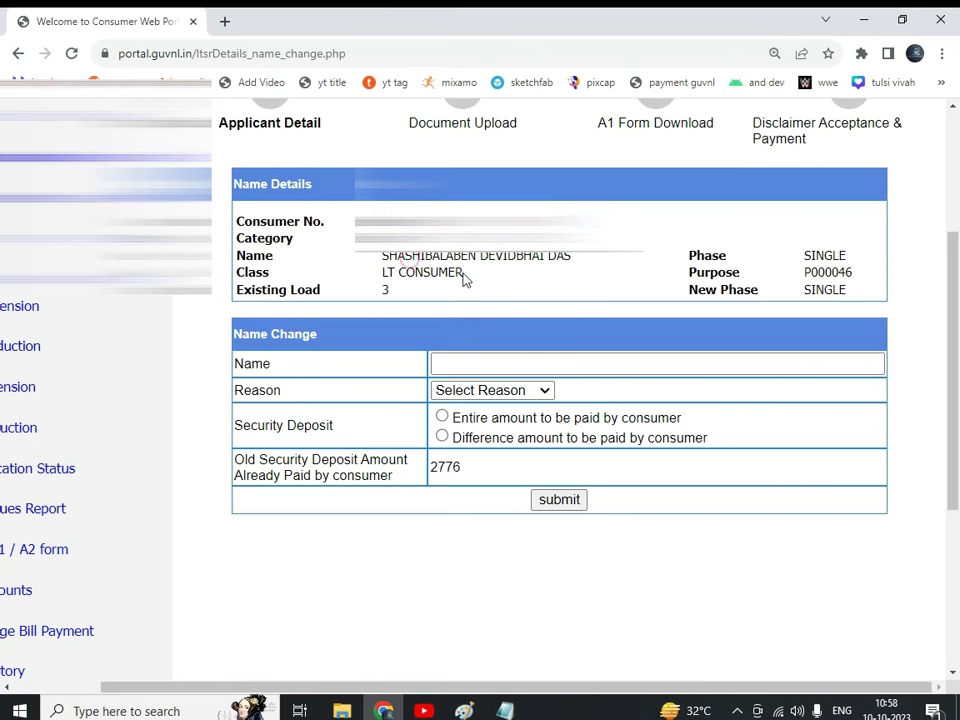
left_click_drag(463, 278, 389, 289)
left_click_drag(846, 256, 838, 290)
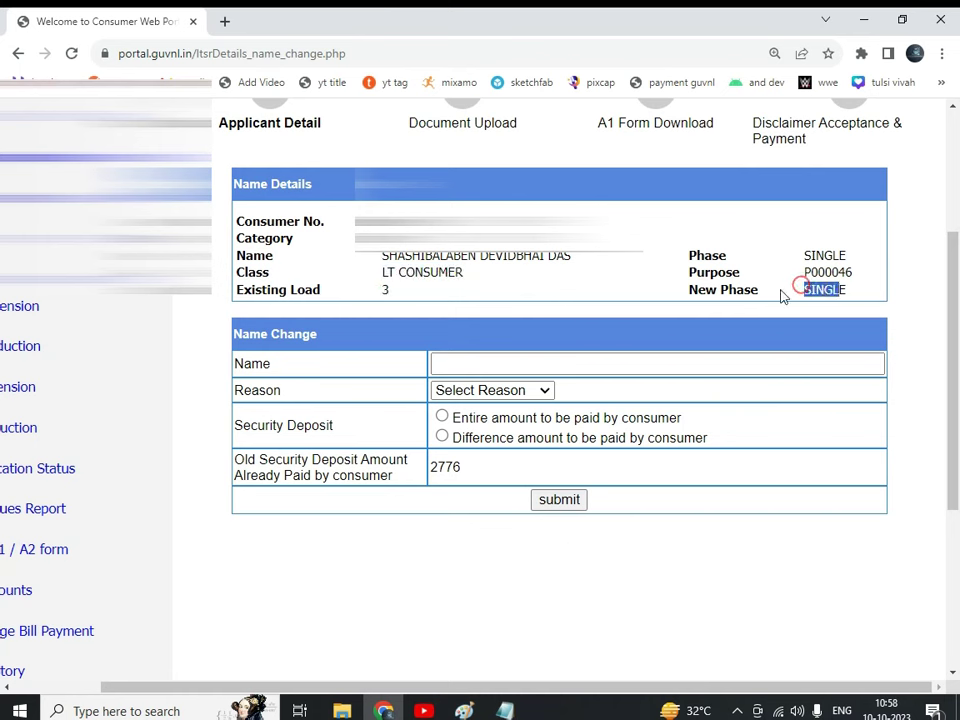
- Copy the new consumer's full name from the sir file in Notepad into the Name field of the Name Change form
left_click(460, 362)
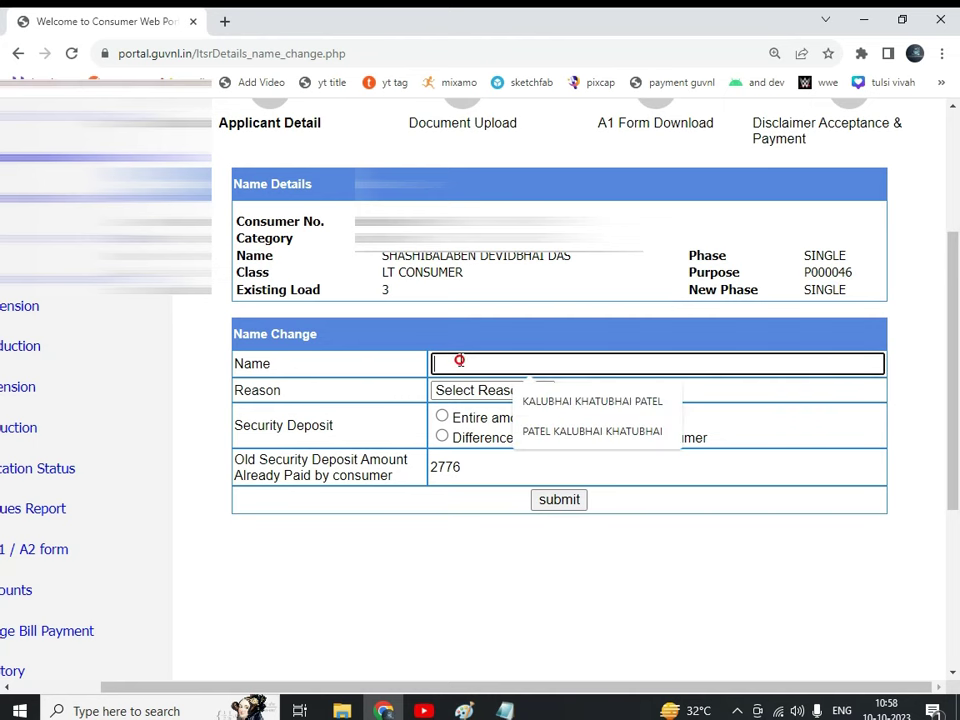
left_click(454, 311)
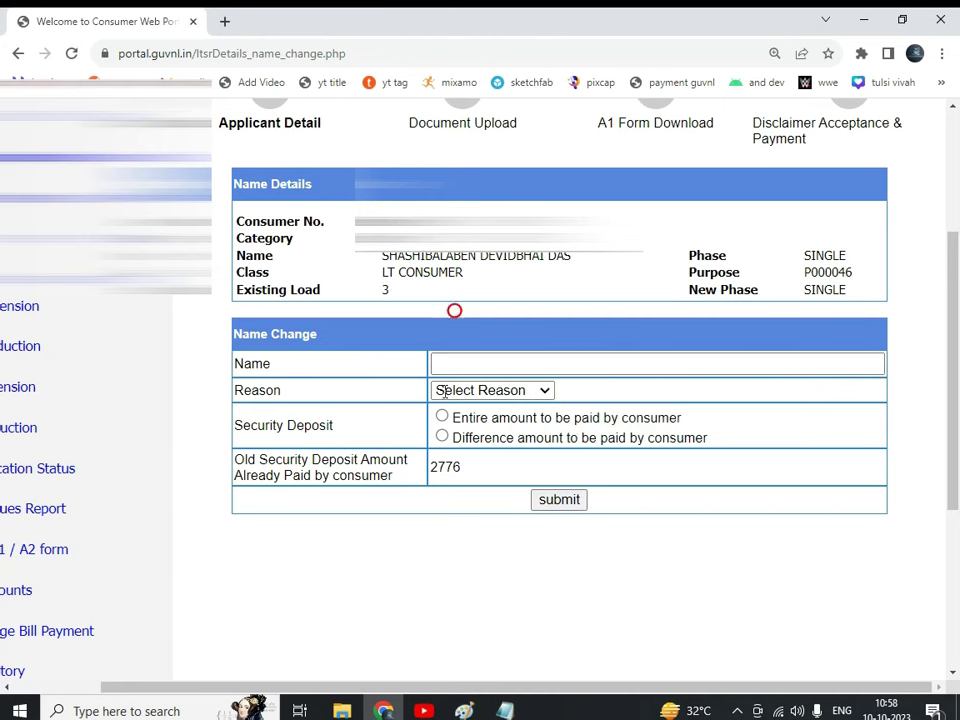
left_click(502, 709)
left_click(251, 205)
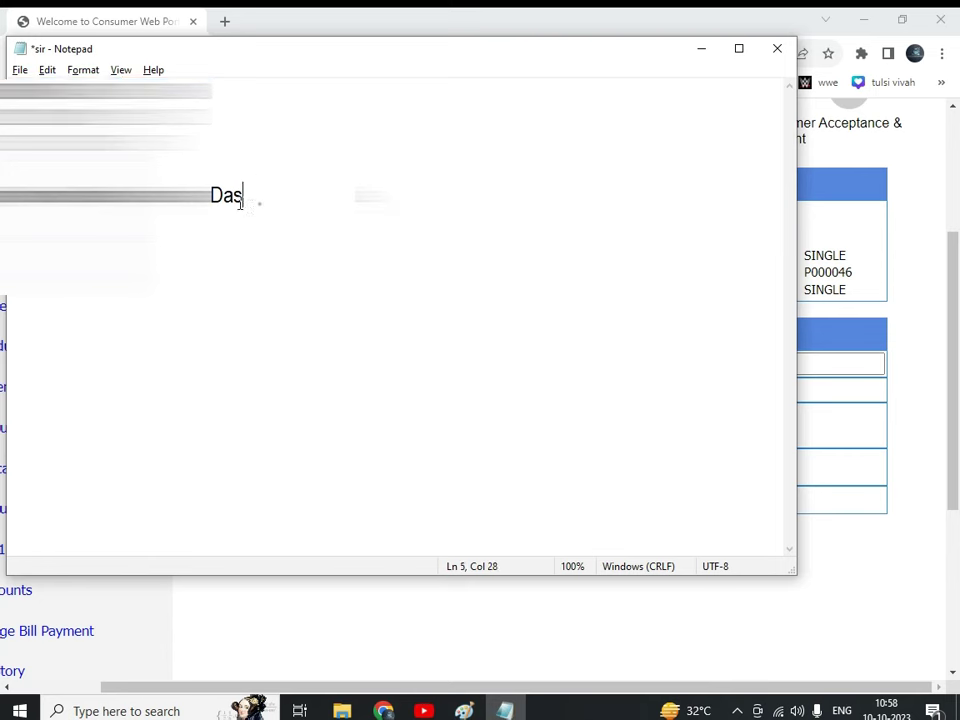
key("shift+Home")
key("ctrl+c")
key("alt+Tab")
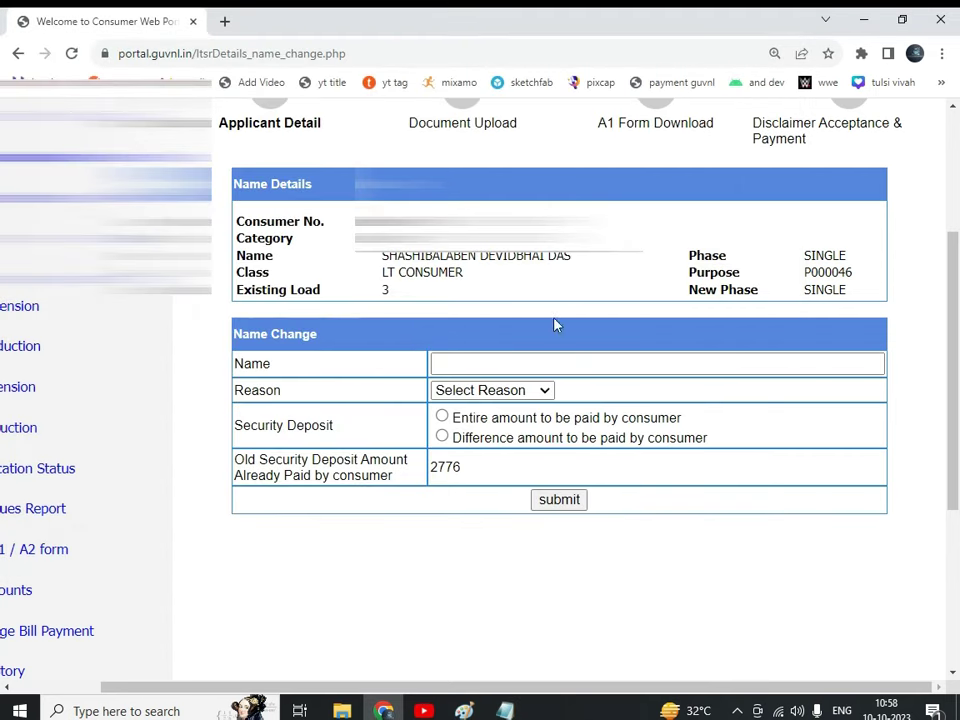
left_click(537, 366)
key("ctrl+v")
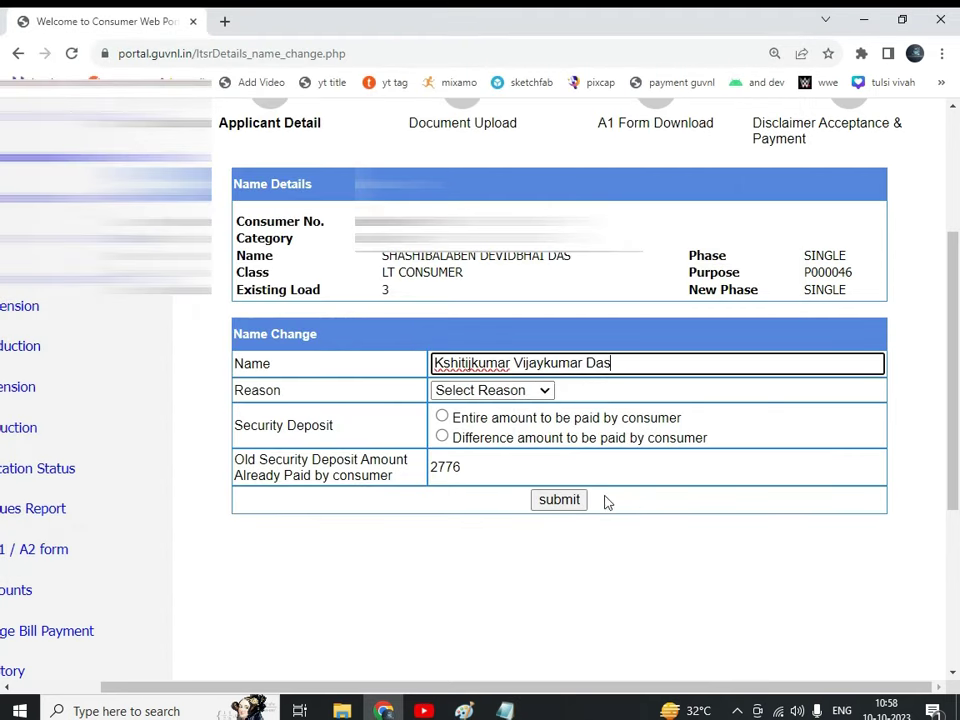
- Set the name change reason to Other, choose the security deposit difference to be paid by consumer, and submit the form
left_click(545, 391)
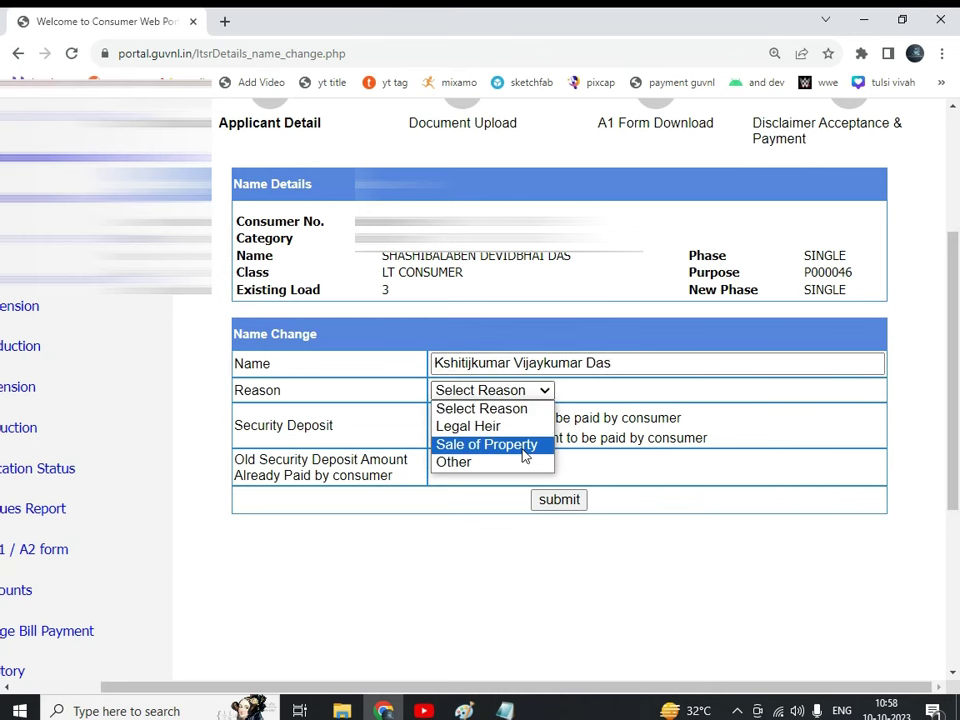
left_click(495, 466)
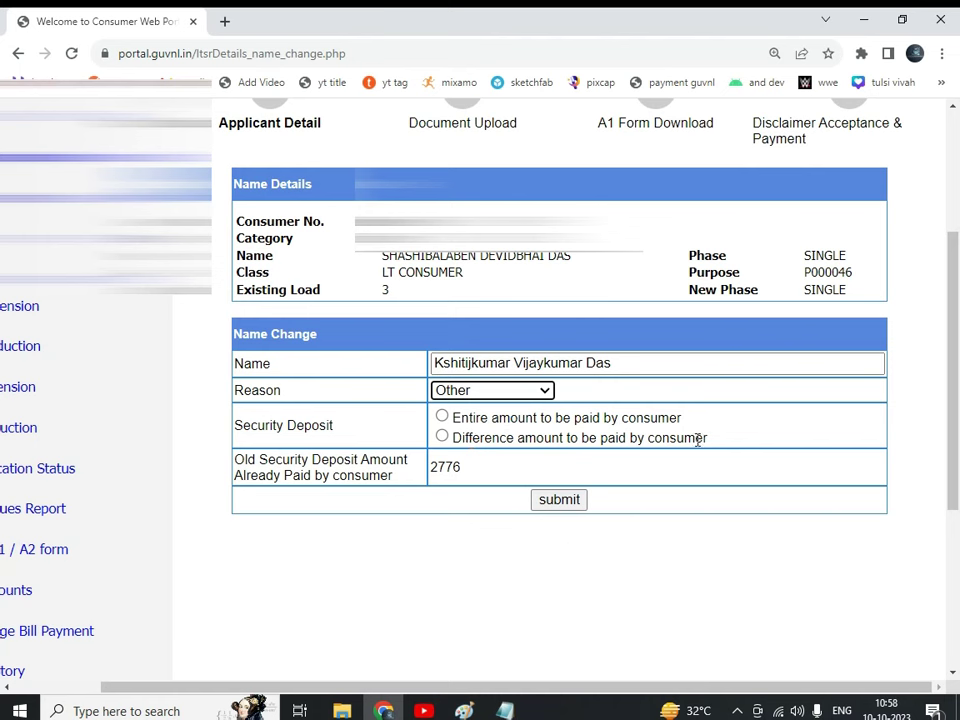
left_click(442, 437)
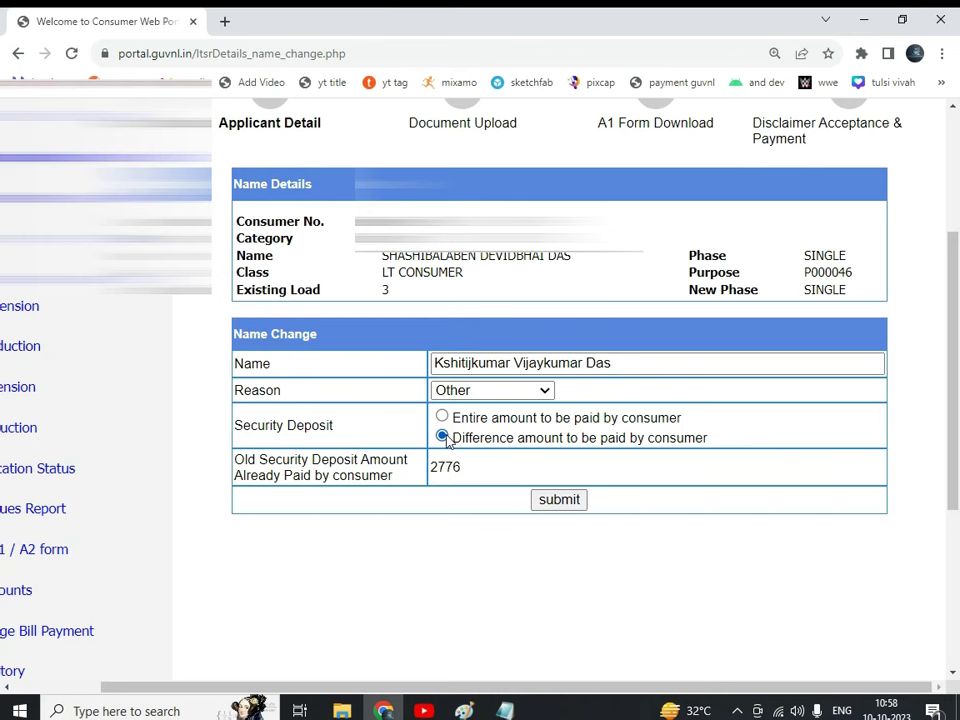
left_click_drag(482, 469, 434, 472)
left_click(481, 474)
left_click(537, 500)
- Attach photo.jpg as the photograph and sign1.jpg as the signature from the sir folder in Downloads
scroll(542, 458, "down", 3)
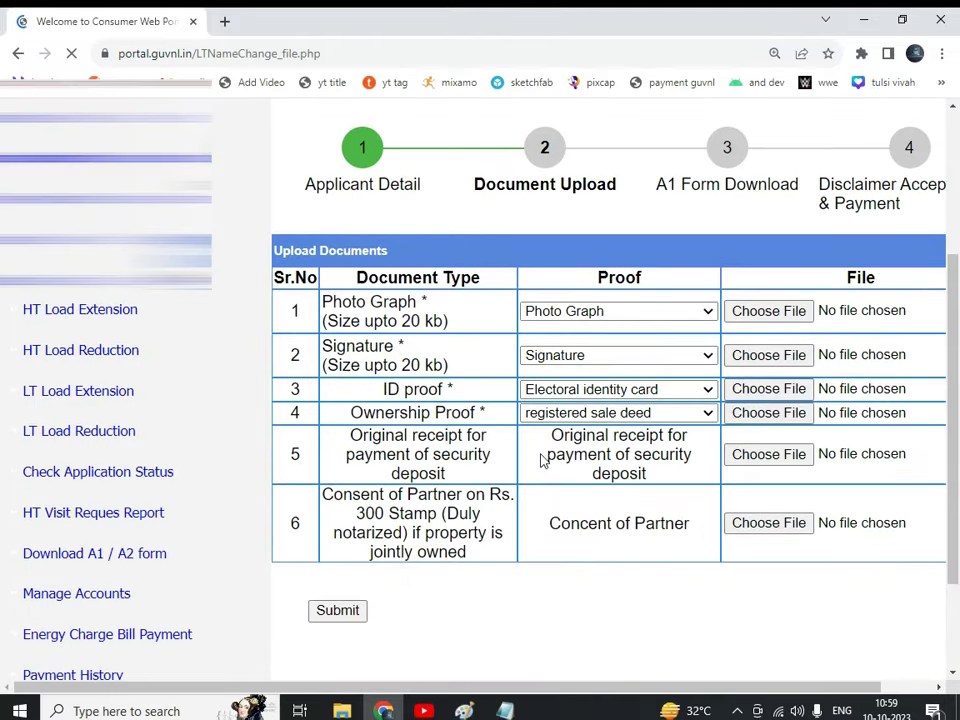
left_click_drag(467, 688, 570, 689)
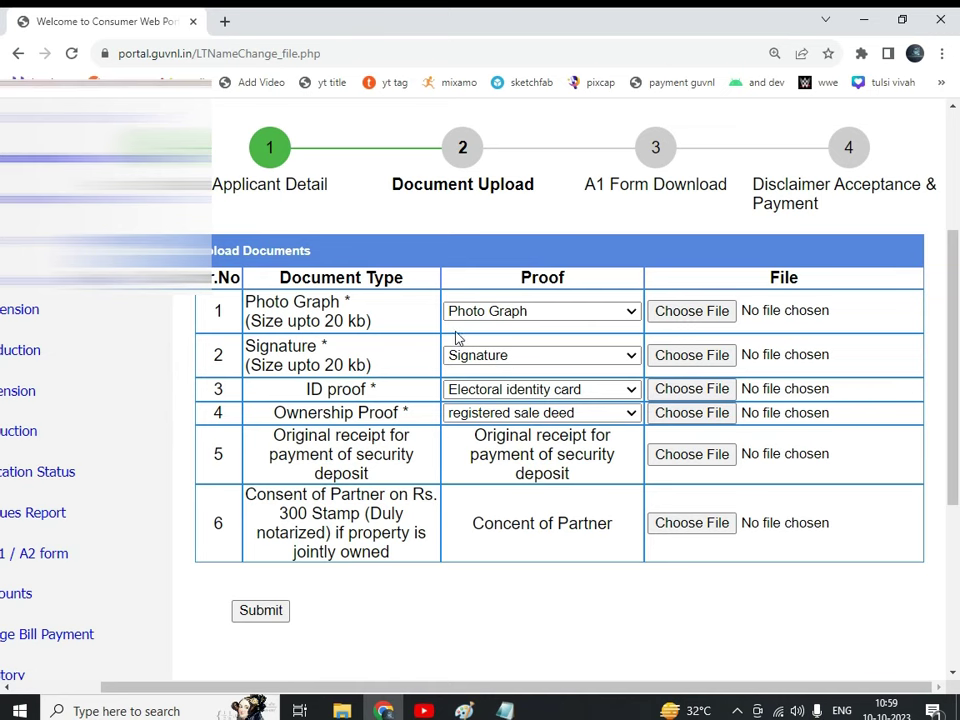
left_click(679, 316)
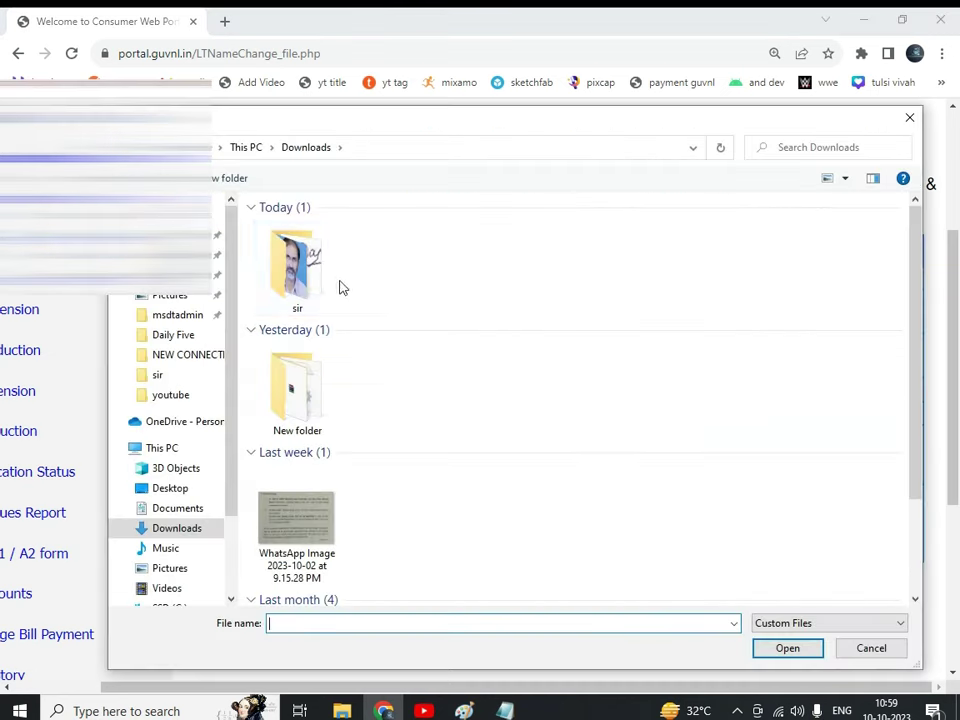
double_click(297, 290)
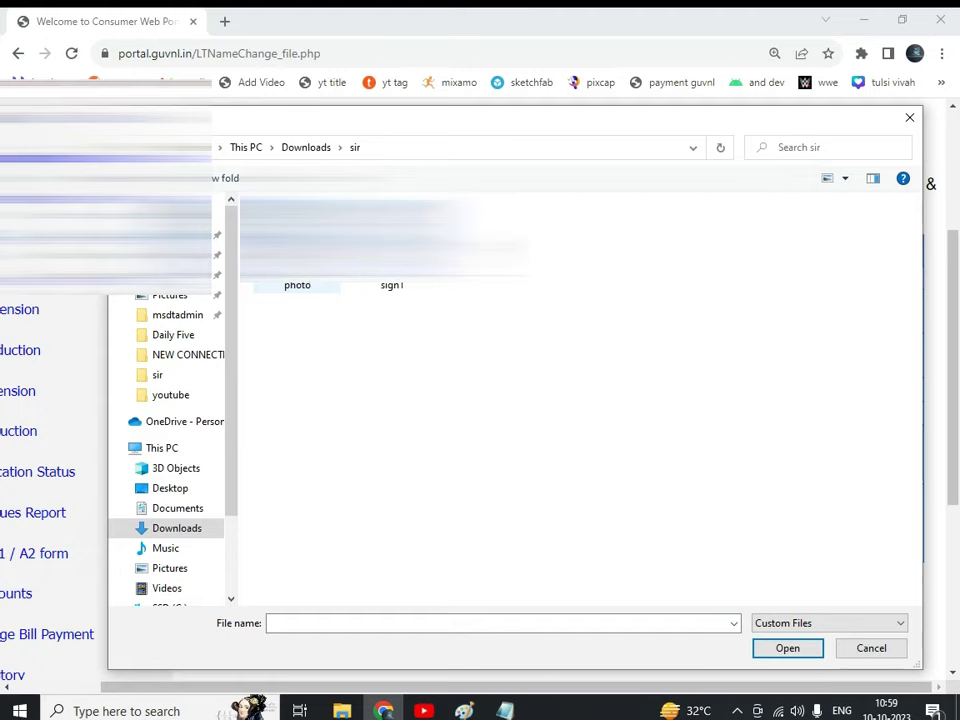
double_click(297, 275)
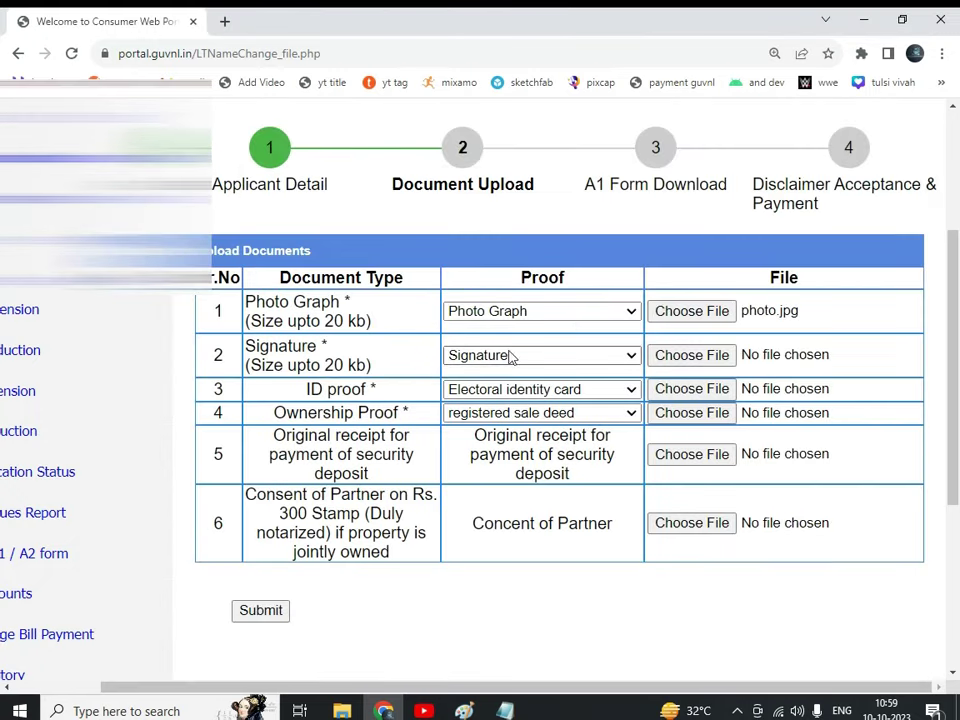
left_click(669, 354)
double_click(392, 283)
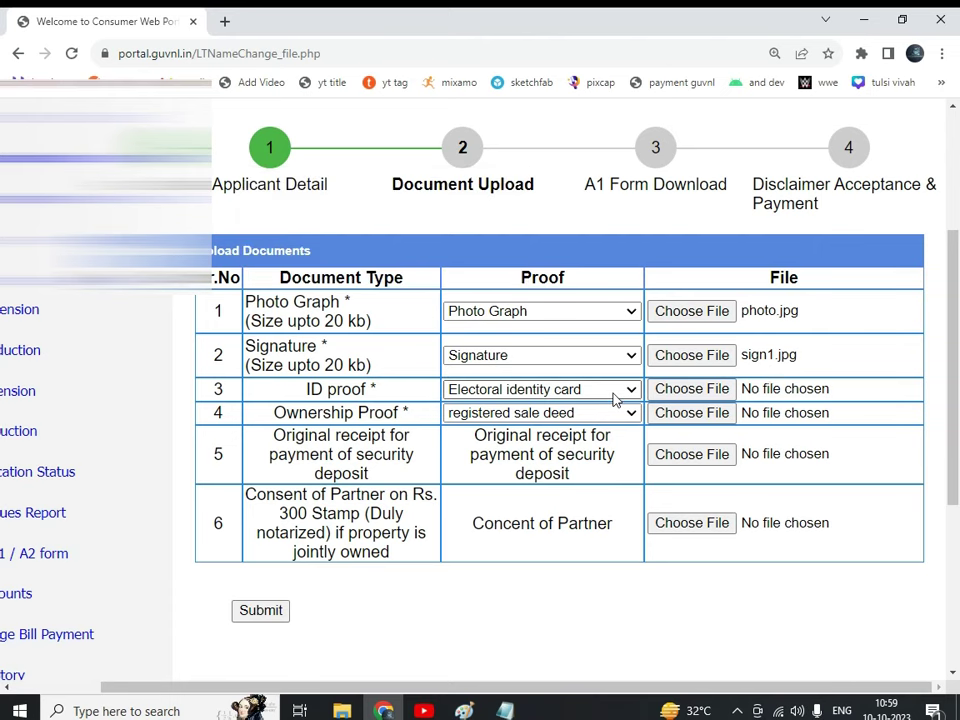
- Set the ID proof type to Aadhar Card and attach aadhar card.pdf
left_click(505, 390)
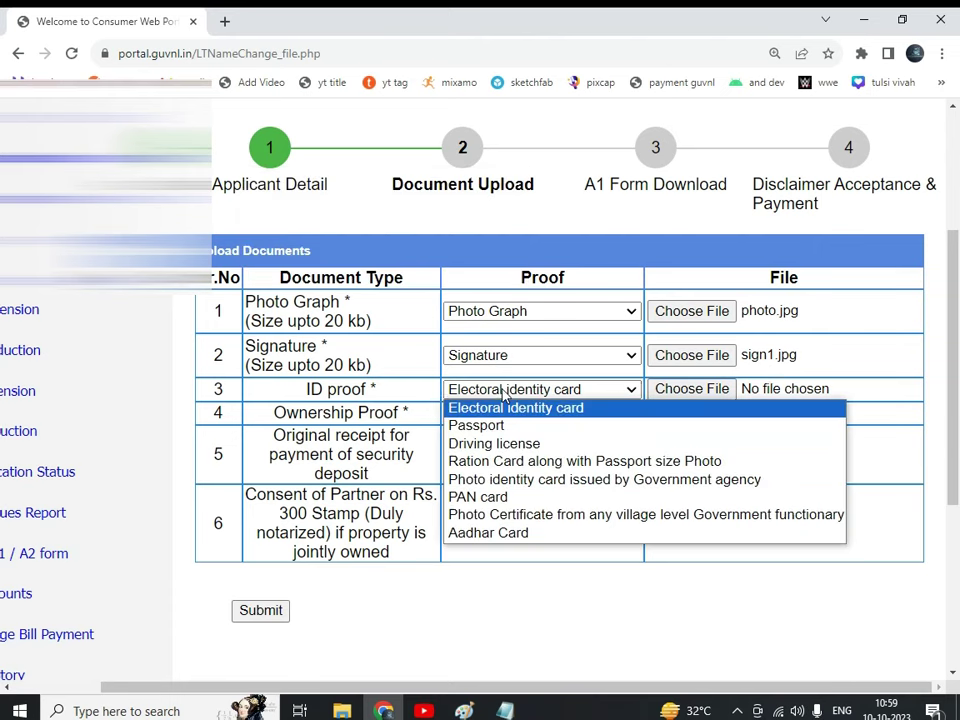
left_click(519, 532)
left_click(691, 390)
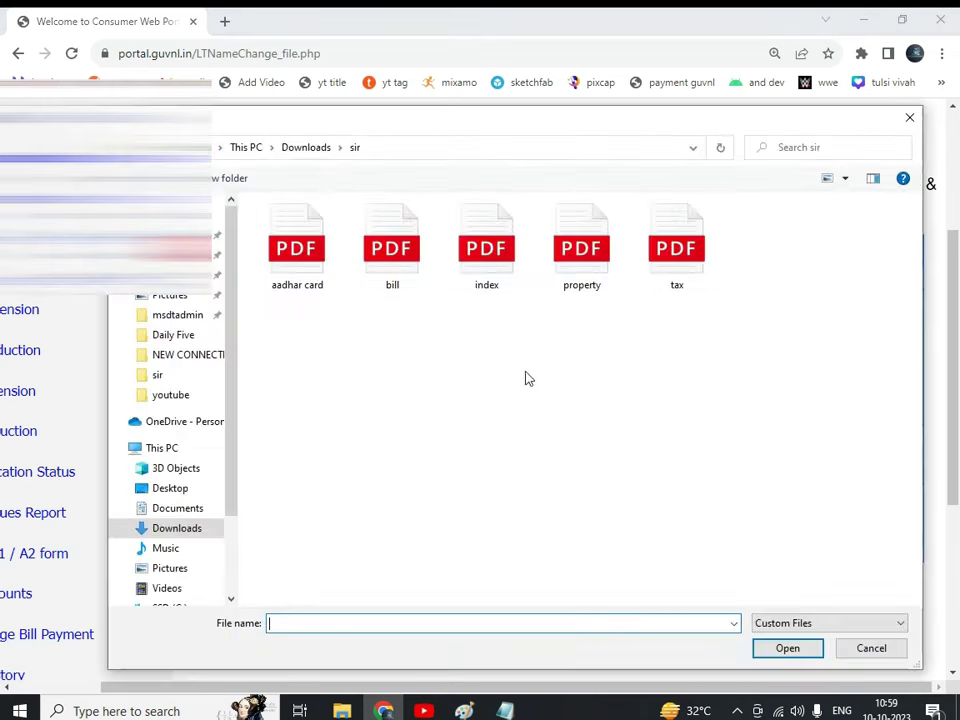
left_click(296, 246)
double_click(296, 246)
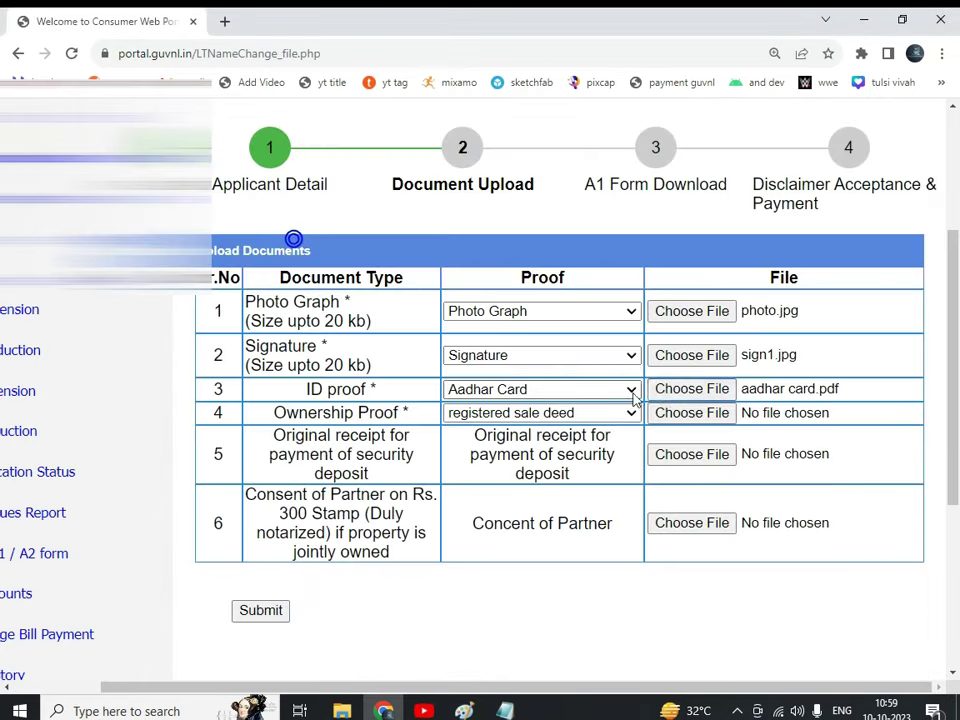
- Set the ownership proof type to Index Copy and attach index.pdf
left_click(587, 418)
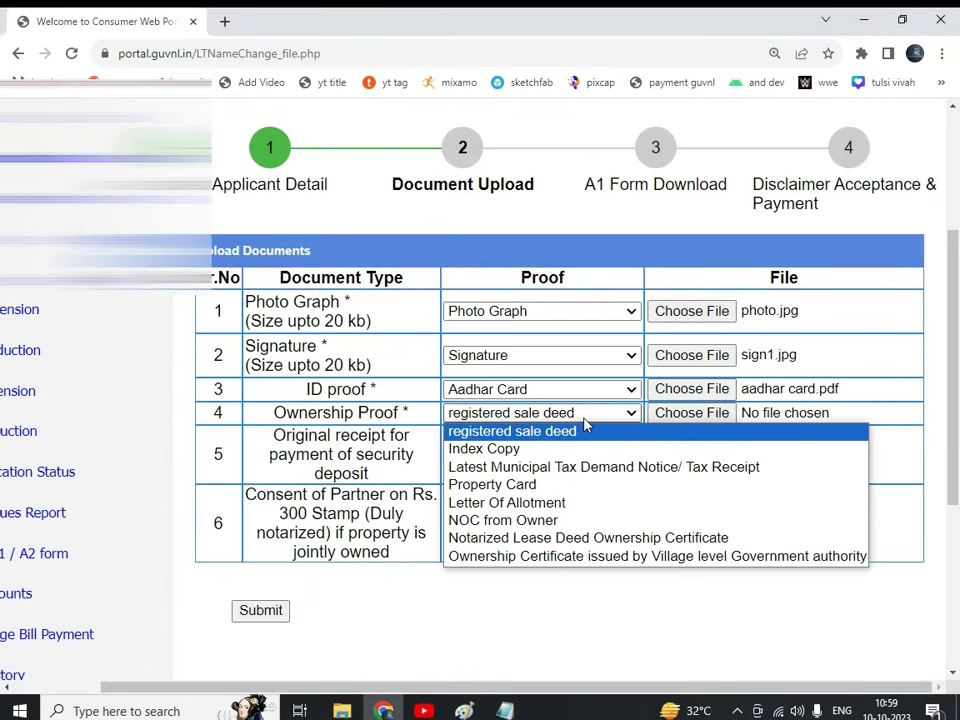
left_click(516, 448)
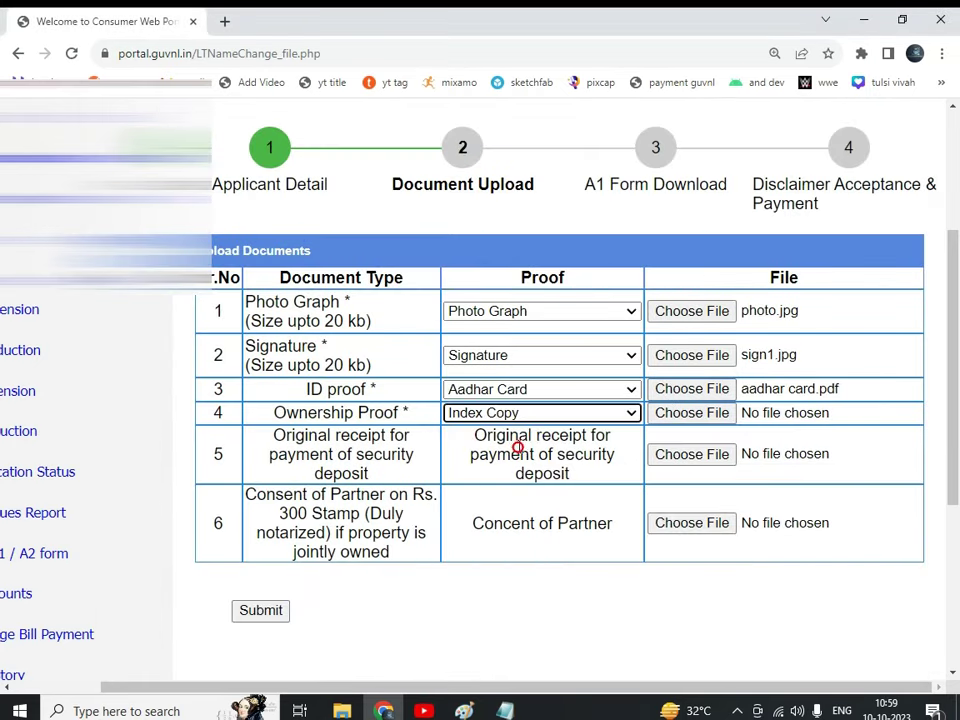
left_click(665, 416)
double_click(478, 283)
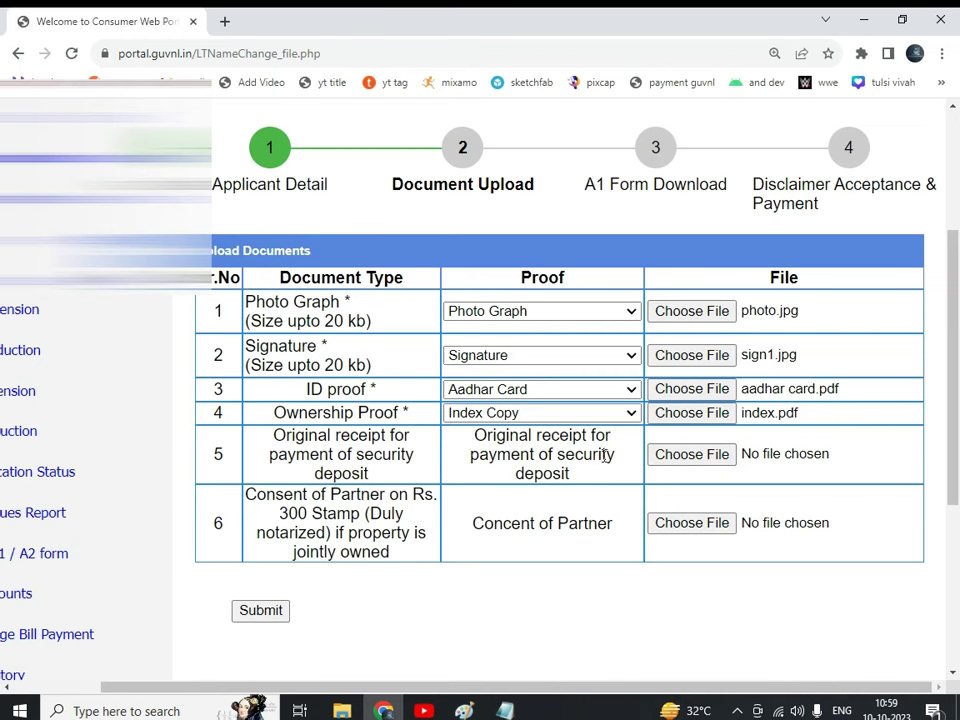
- Attach property.pdf as the consent of partner document for jointly owned property
left_click_drag(392, 553, 247, 491)
left_click(392, 533)
left_click(665, 527)
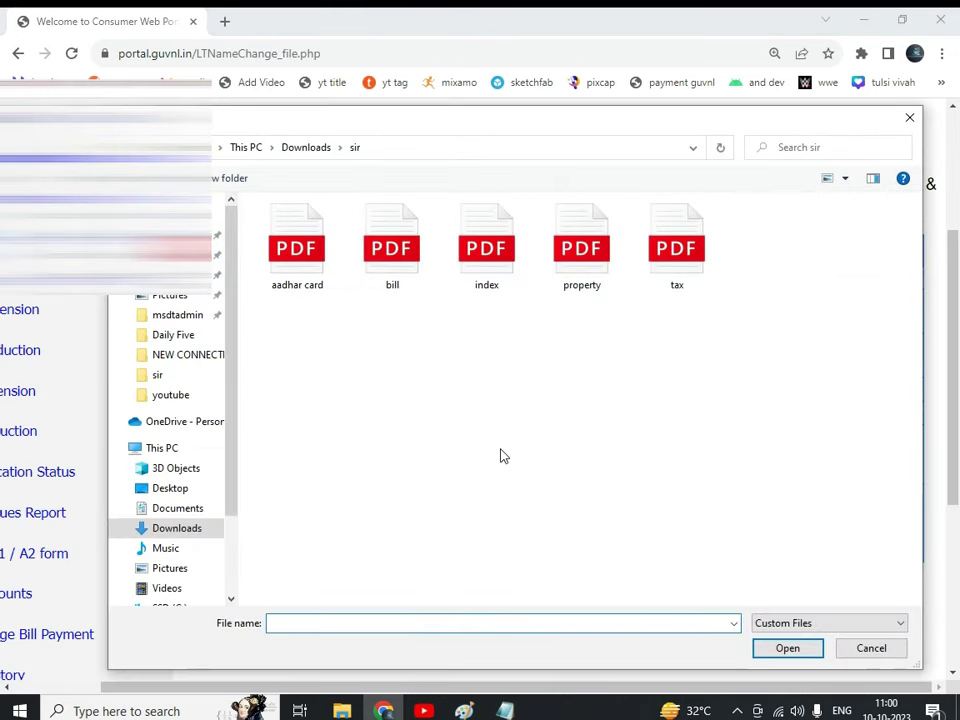
double_click(580, 262)
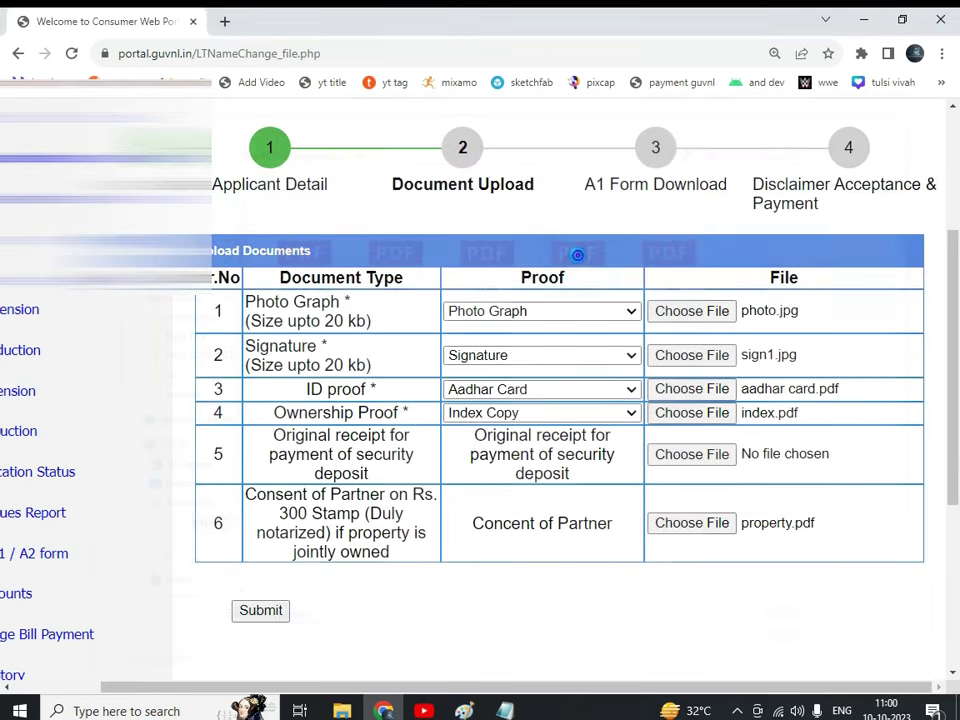
- Submit the attached documents to continue to the A1 Form Download stage
scroll(330, 552, "down", 2)
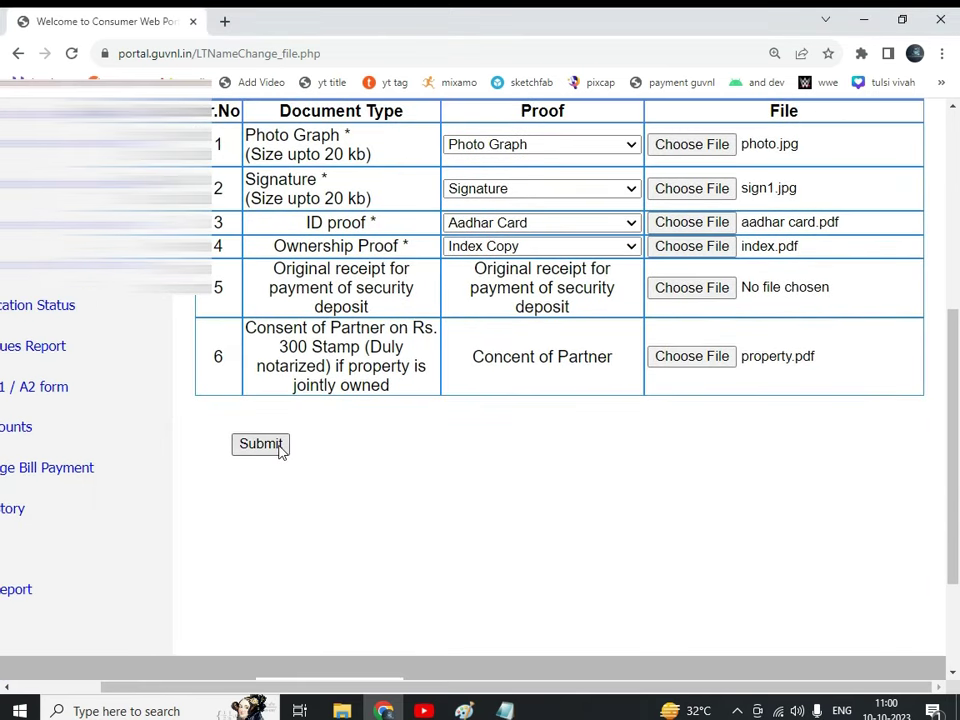
left_click(276, 448)
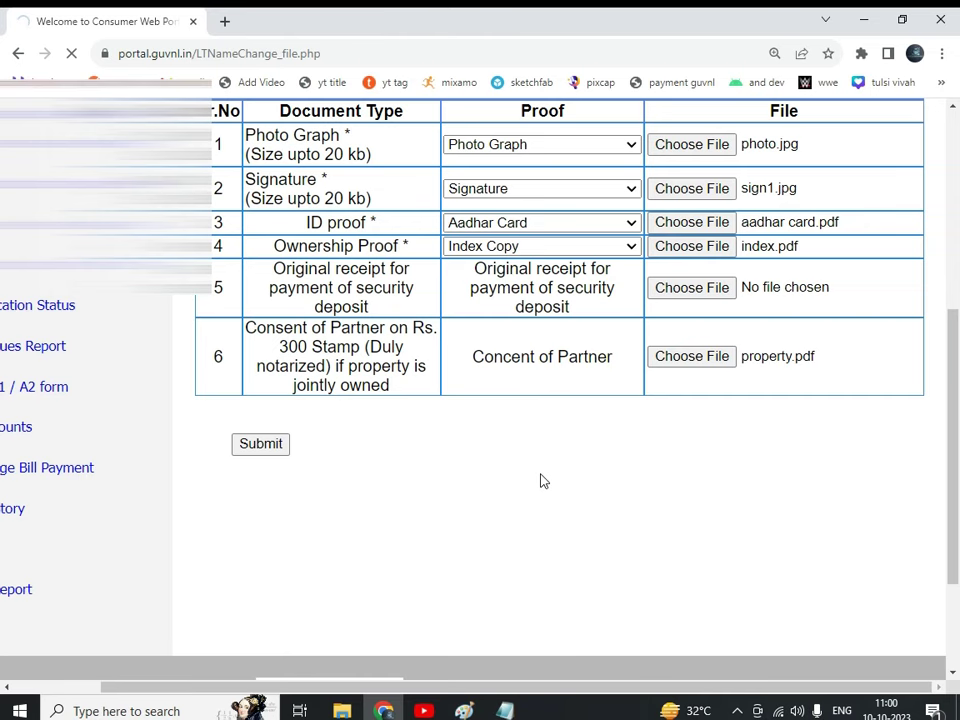
scroll(540, 481, "up", 2)
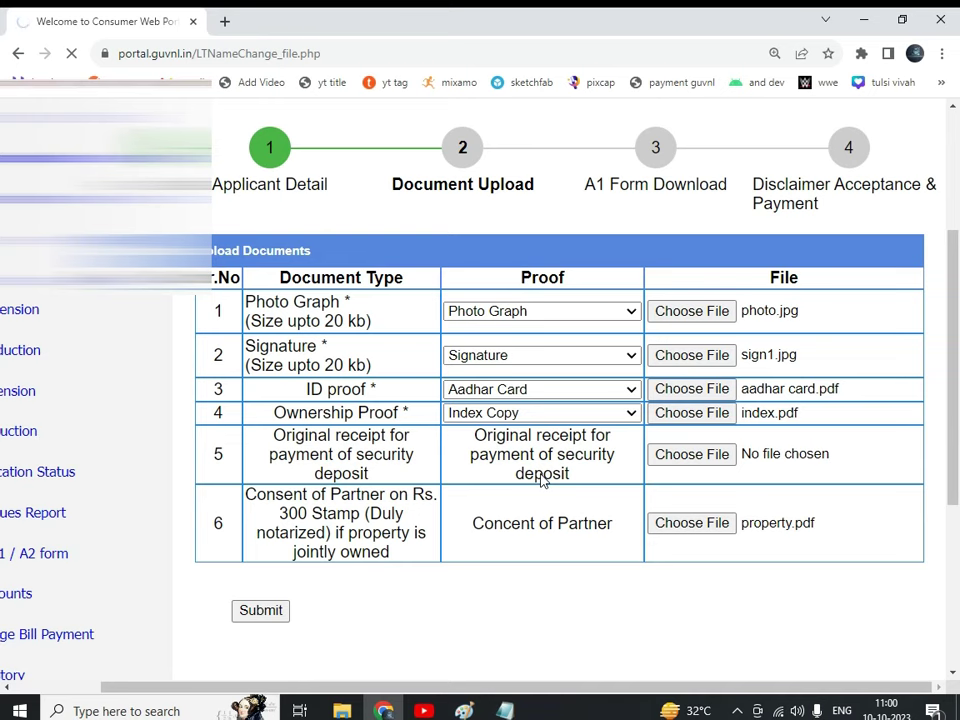
scroll(540, 474, "down", 2)
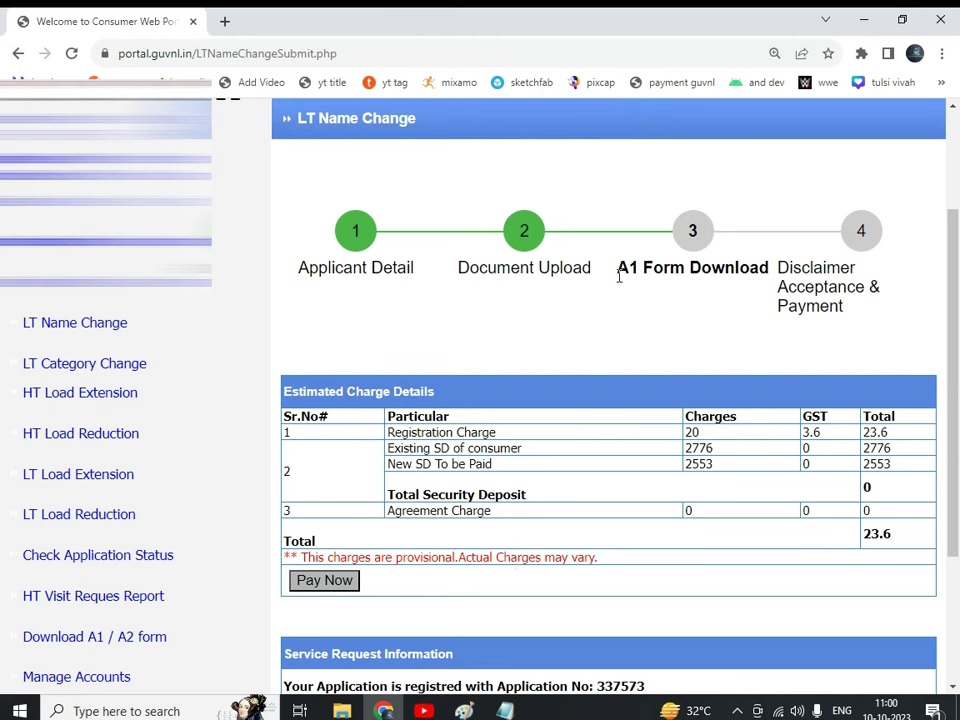
- Open the application's A1 form in a new tab from the Service Request Information section and switch to it
left_click_drag(619, 276, 641, 300)
scroll(641, 300, "down", 2)
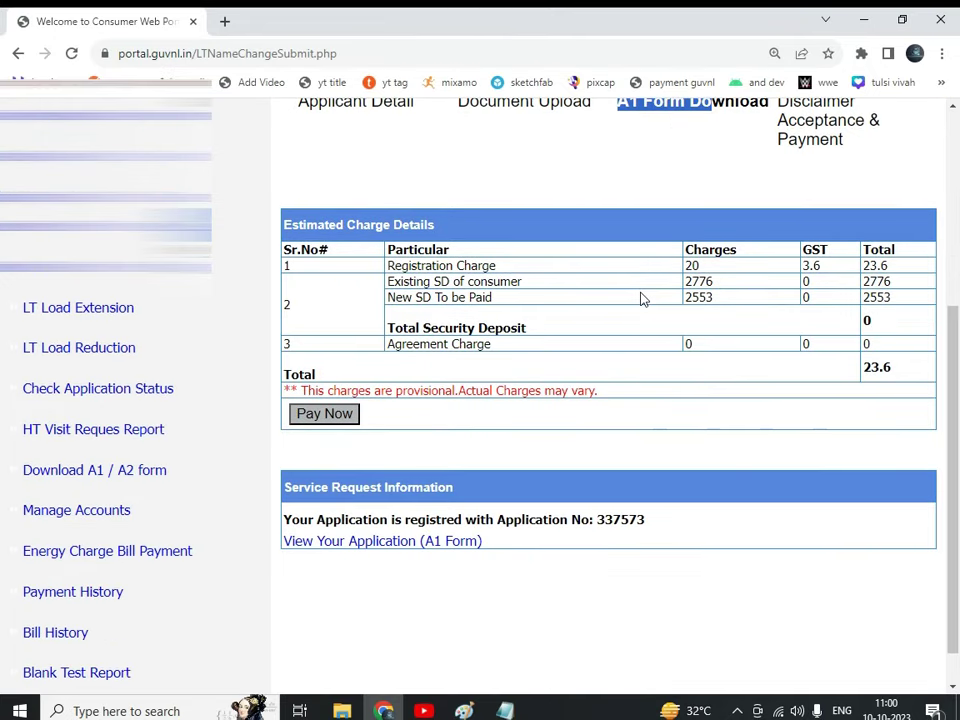
right_click(379, 546)
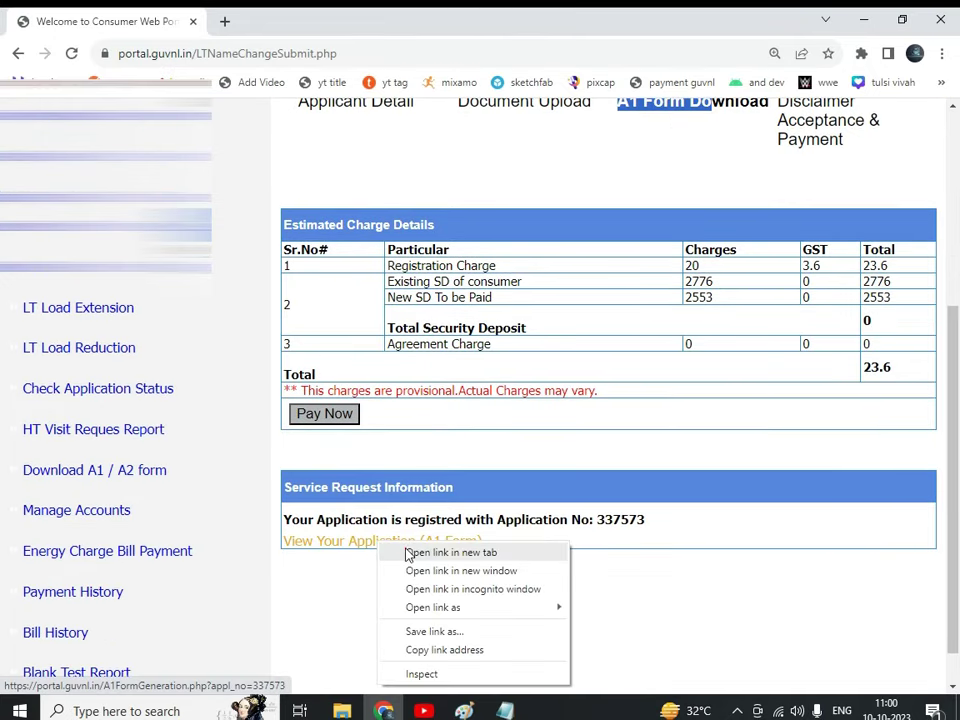
left_click(410, 552)
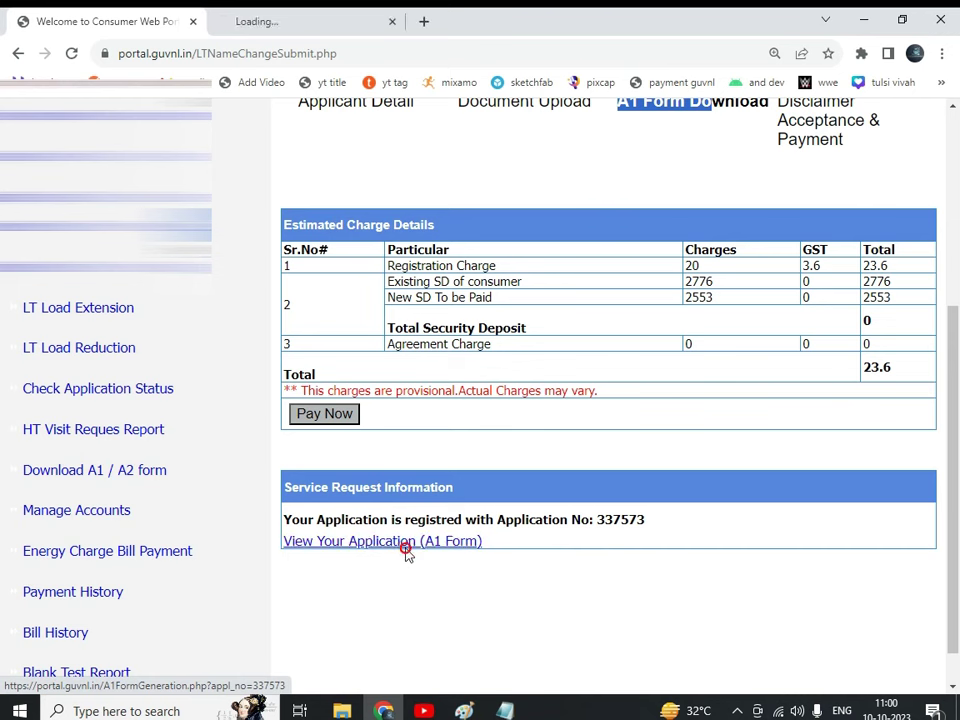
double_click(614, 521)
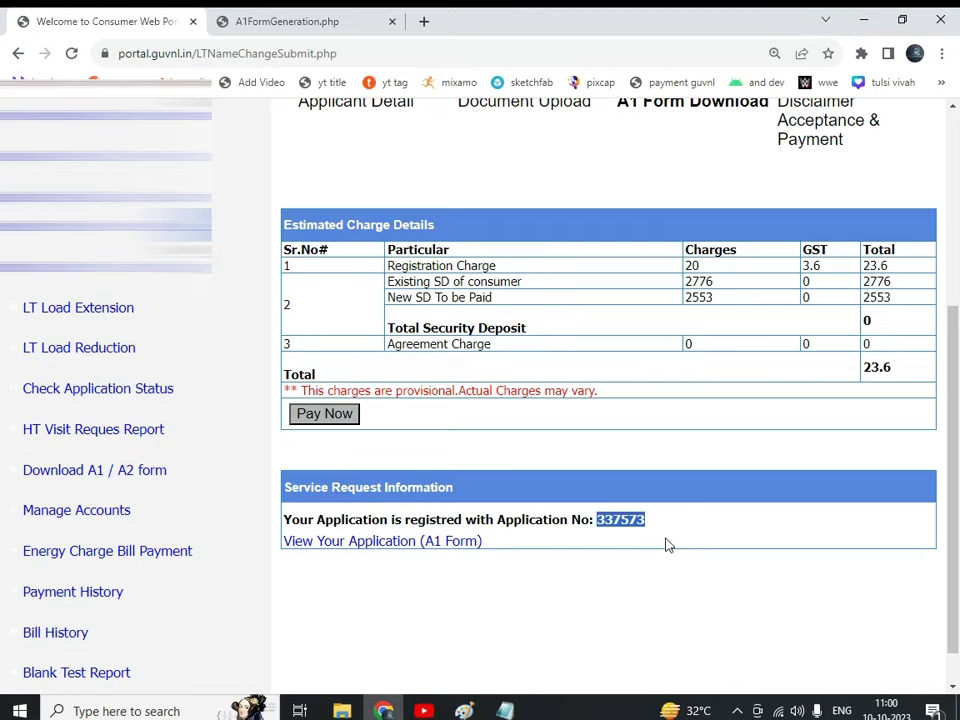
left_click(255, 21)
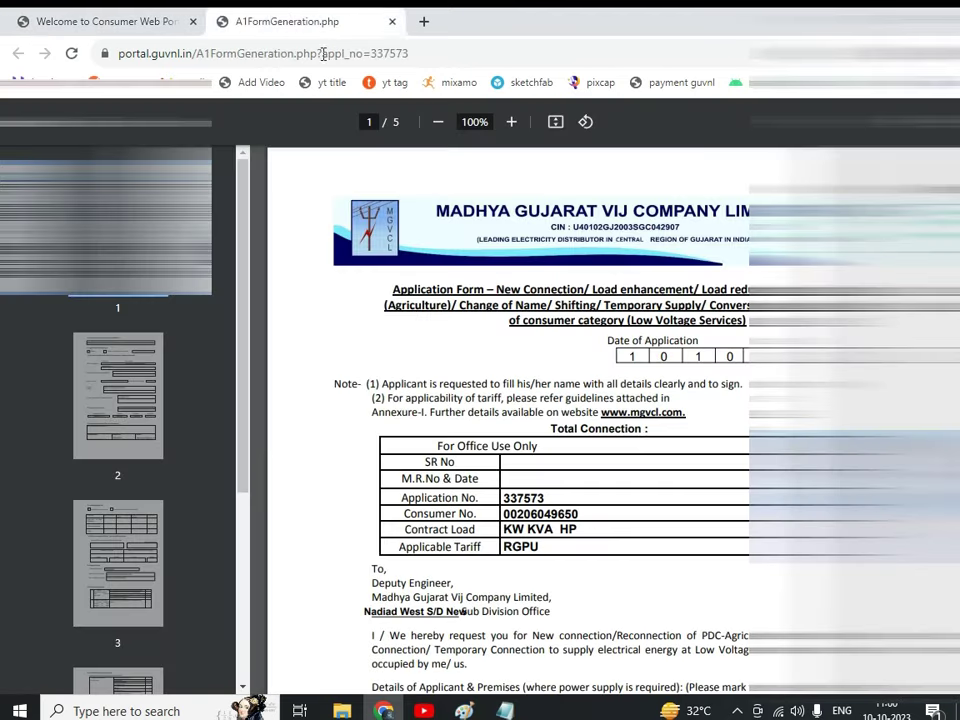
- Examine the generated A1 form for the application number, the requested change, purpose of usage and address details
double_click(531, 496)
scroll(658, 492, "down", 3)
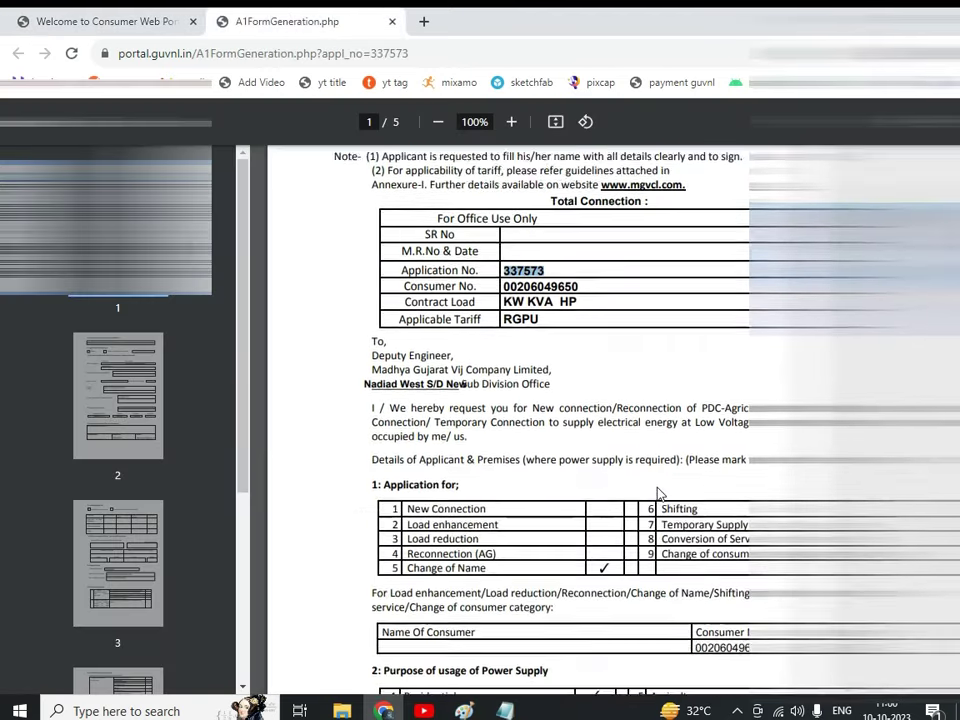
scroll(658, 492, "down", 20)
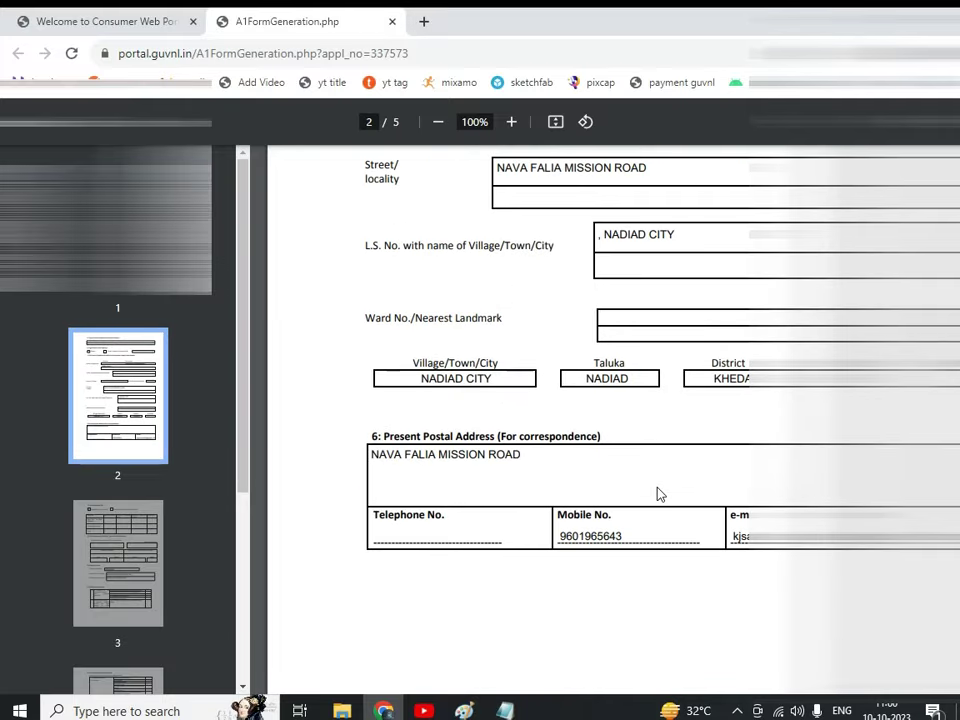
scroll(658, 492, "down", 5)
scroll(658, 492, "up", 20)
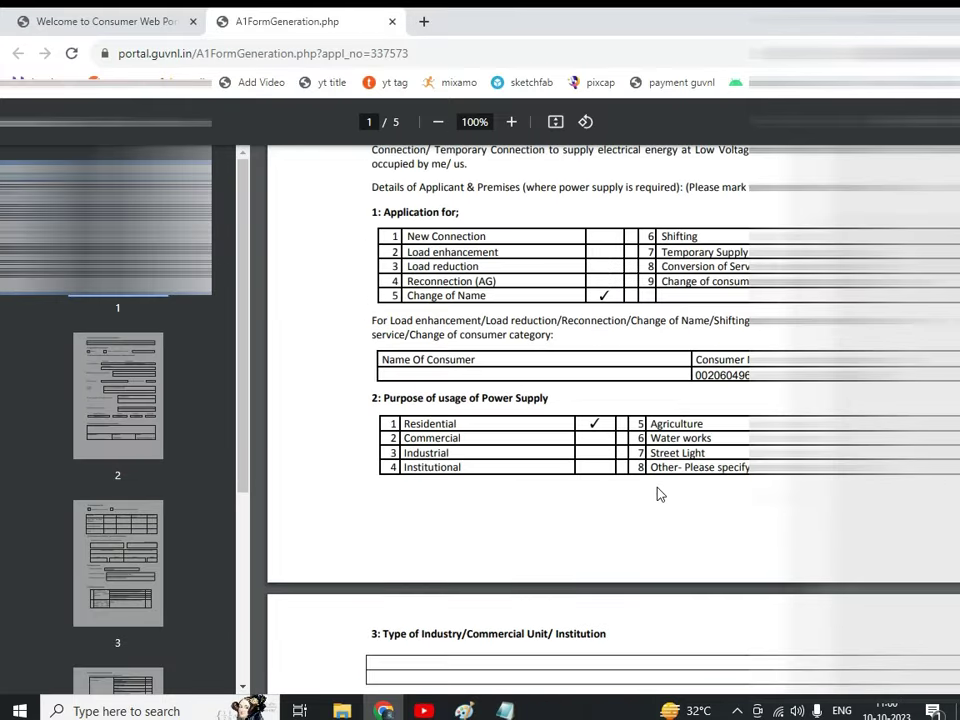
scroll(658, 492, "up", 5)
scroll(658, 492, "down", 8)
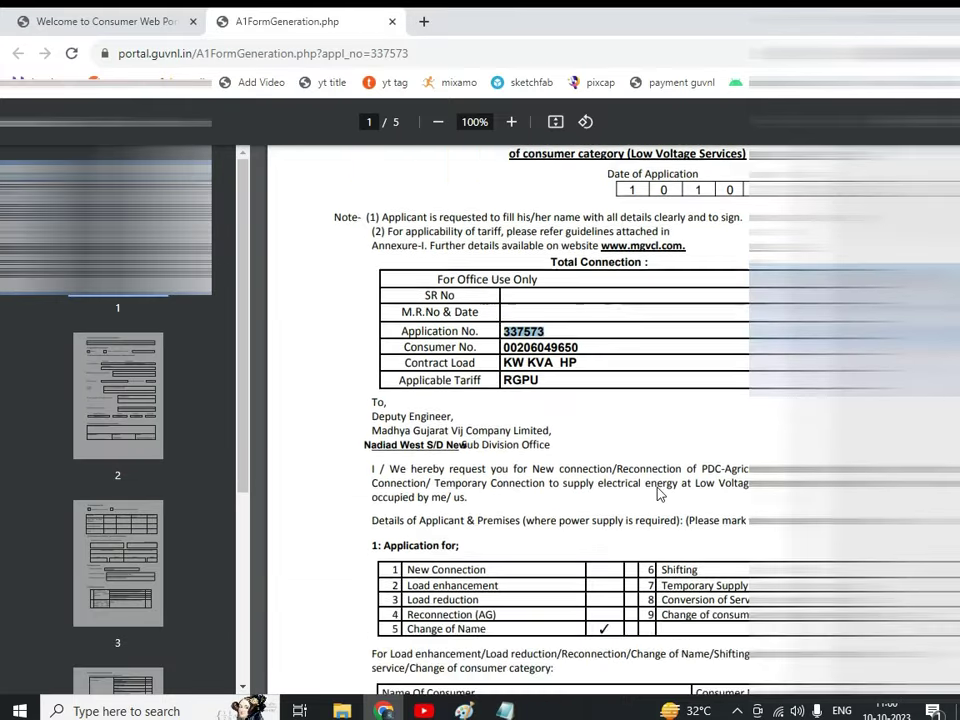
- Review the applicant's name and the supply address details on page 2 of the A1 form
scroll(658, 492, "down", 2)
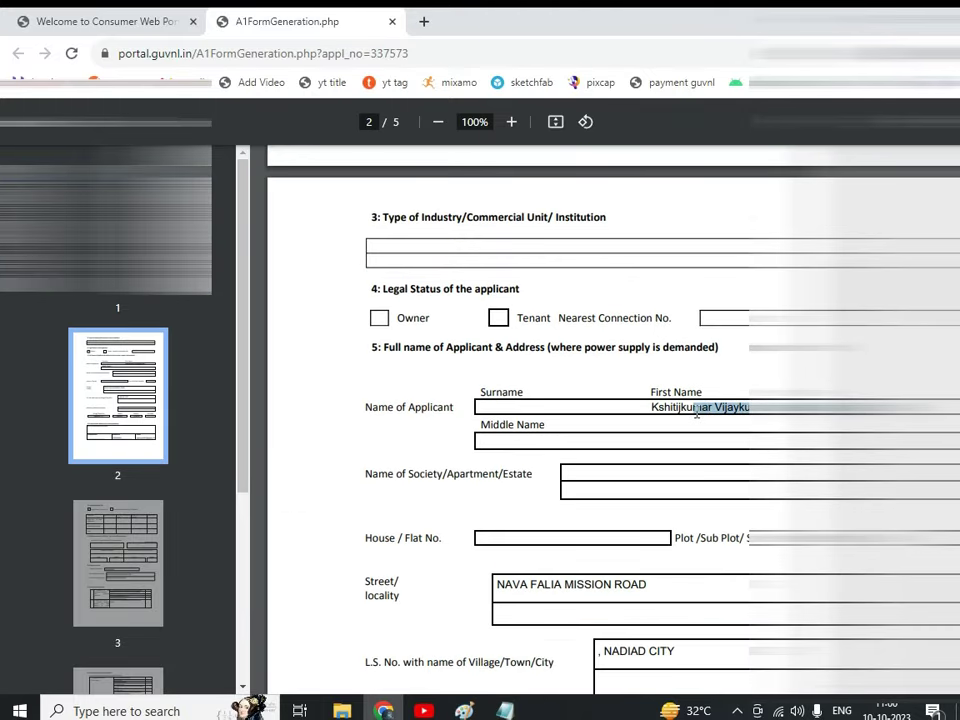
triple_click(730, 405)
scroll(633, 443, "down", 2)
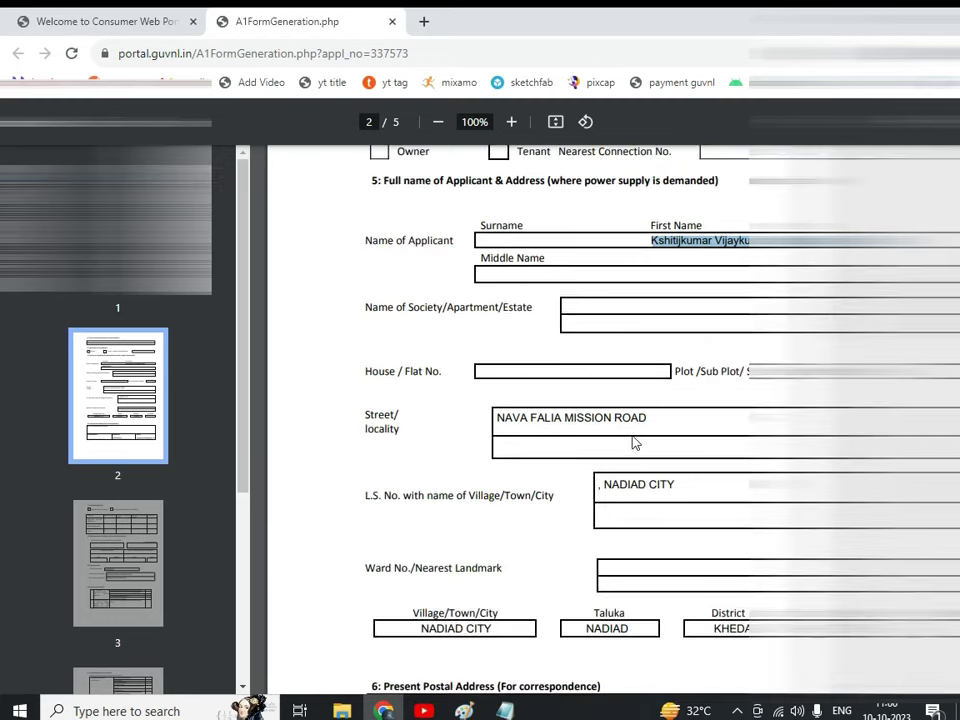
scroll(633, 443, "down", 3)
scroll(633, 443, "up", 15)
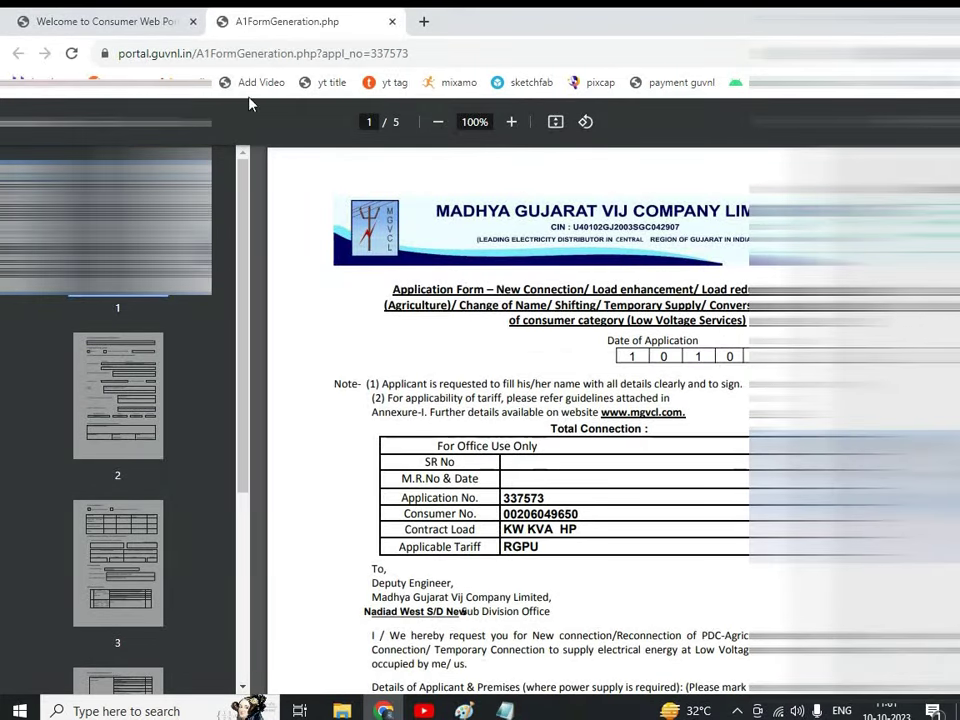
- Copy the application number from the A1 form and return to the portal tab with the estimated charges
double_click(523, 497)
key("ctrl+c")
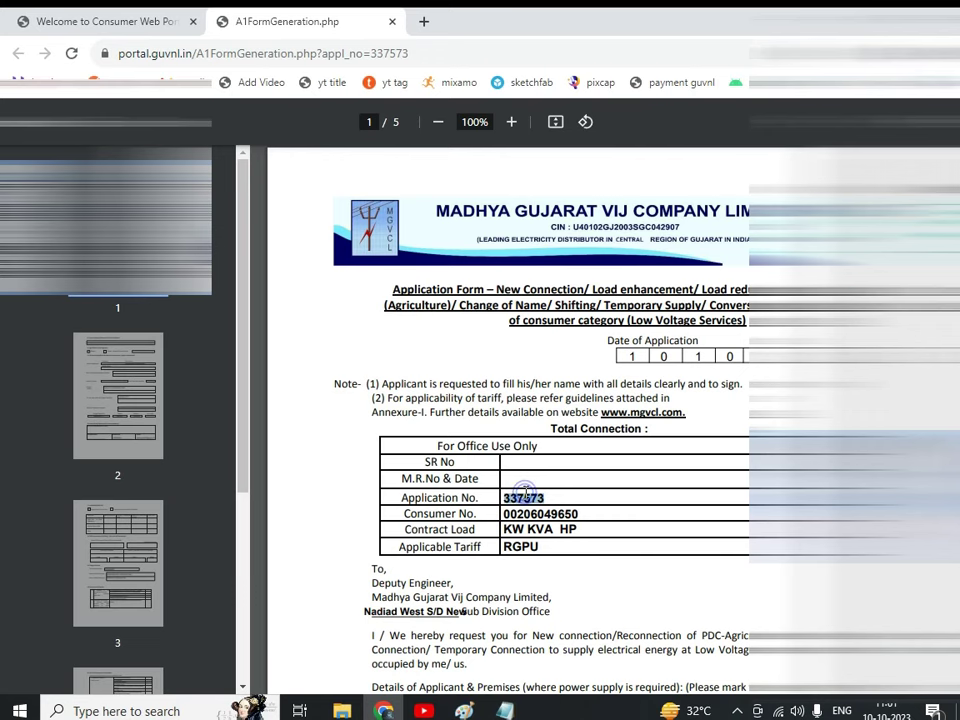
left_click(79, 11)
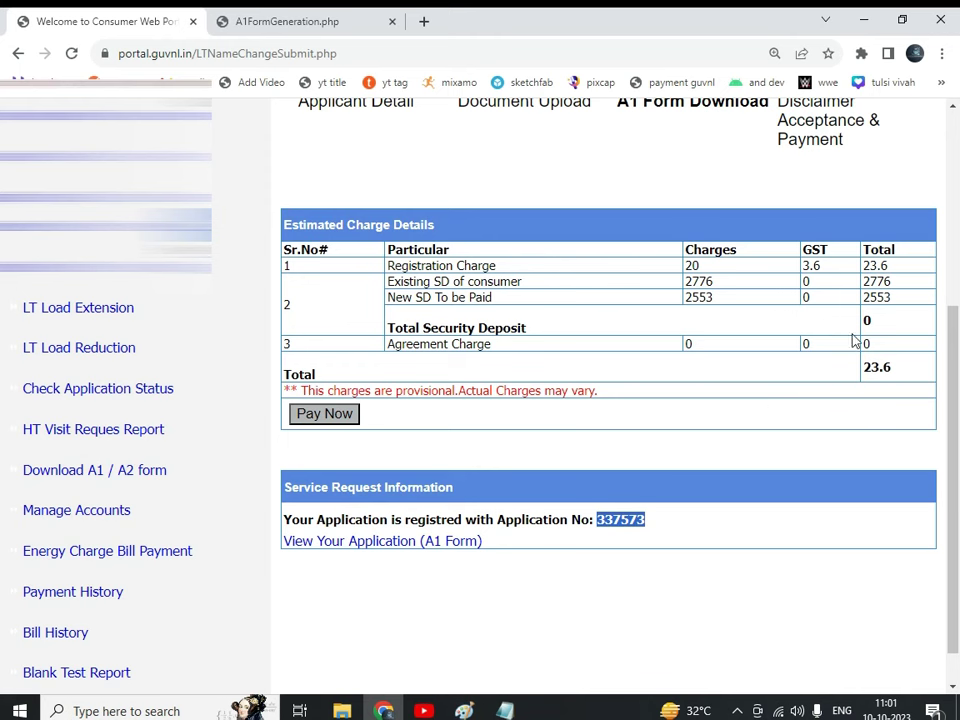
- Examine the Estimated Charge Details for the existing and new security deposits, the registration charge with GST, and the total
left_click_drag(388, 281, 681, 284)
double_click(877, 281)
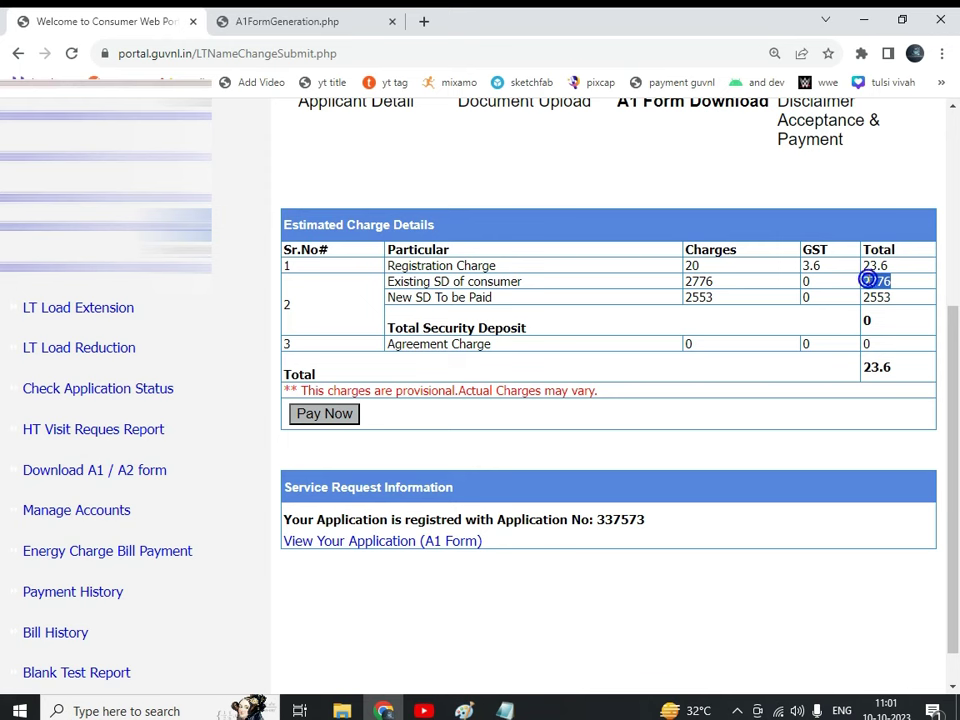
left_click(410, 296)
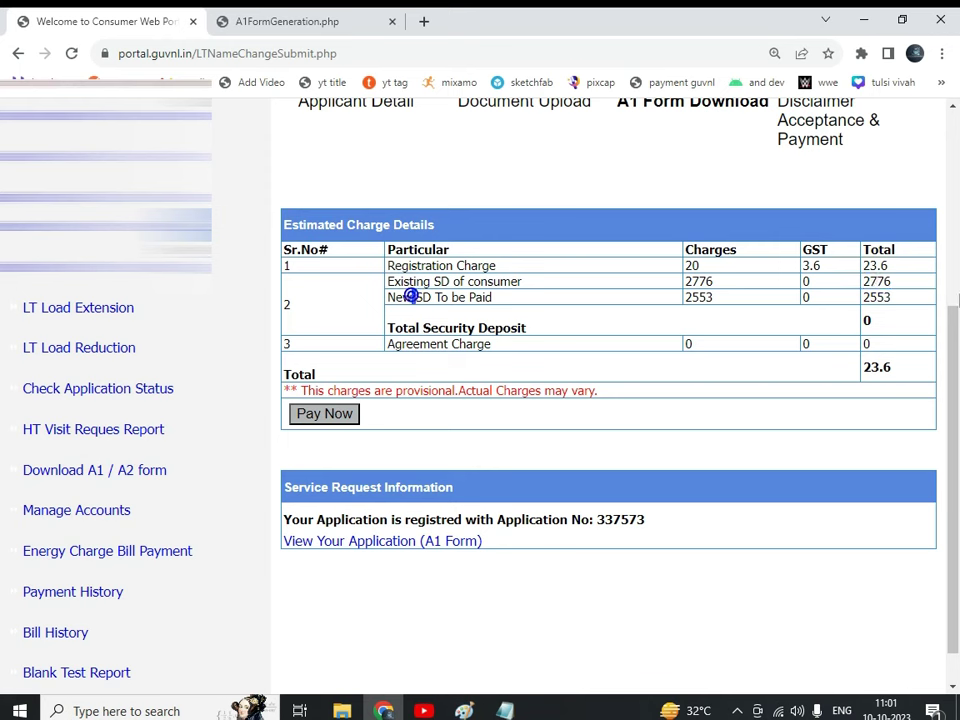
double_click(877, 297)
left_click(889, 336)
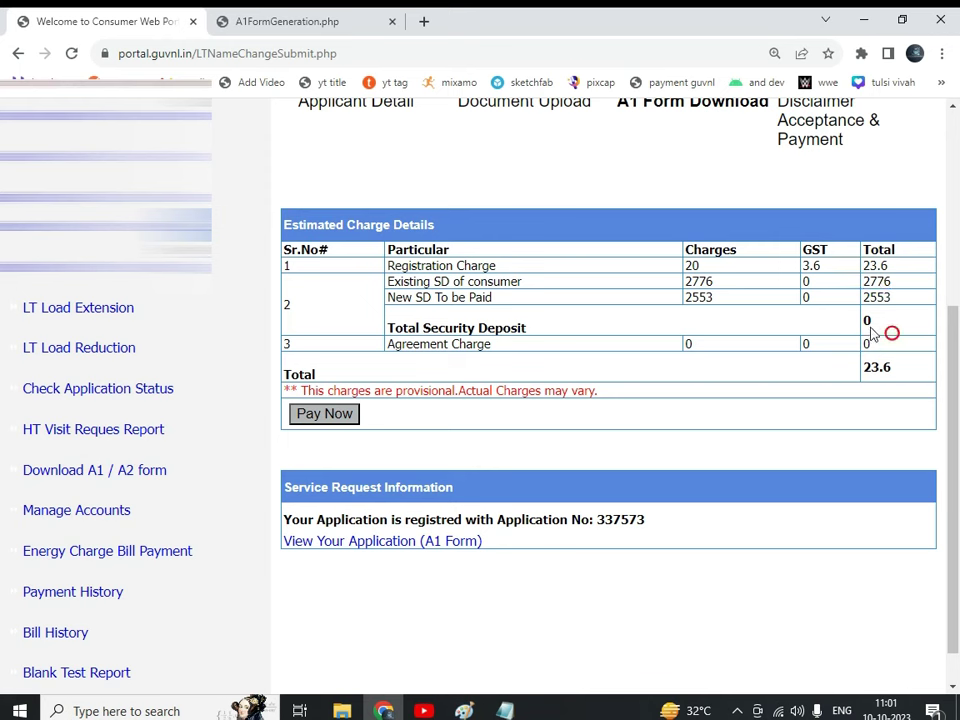
double_click(868, 320)
double_click(902, 370)
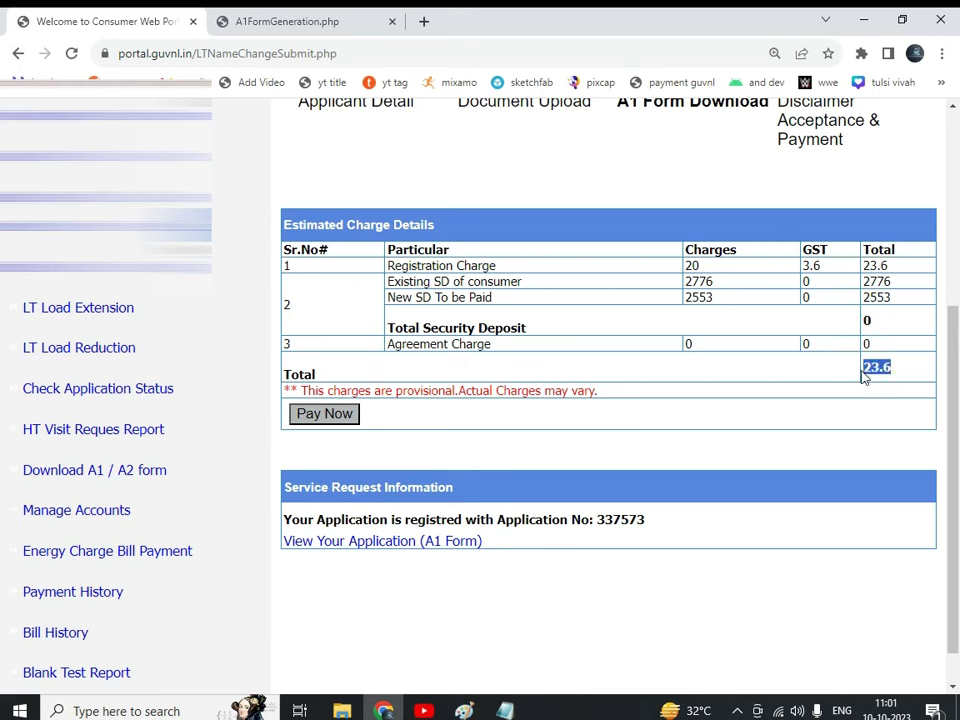
left_click_drag(503, 268, 378, 270)
left_click(692, 266)
double_click(692, 266)
double_click(810, 266)
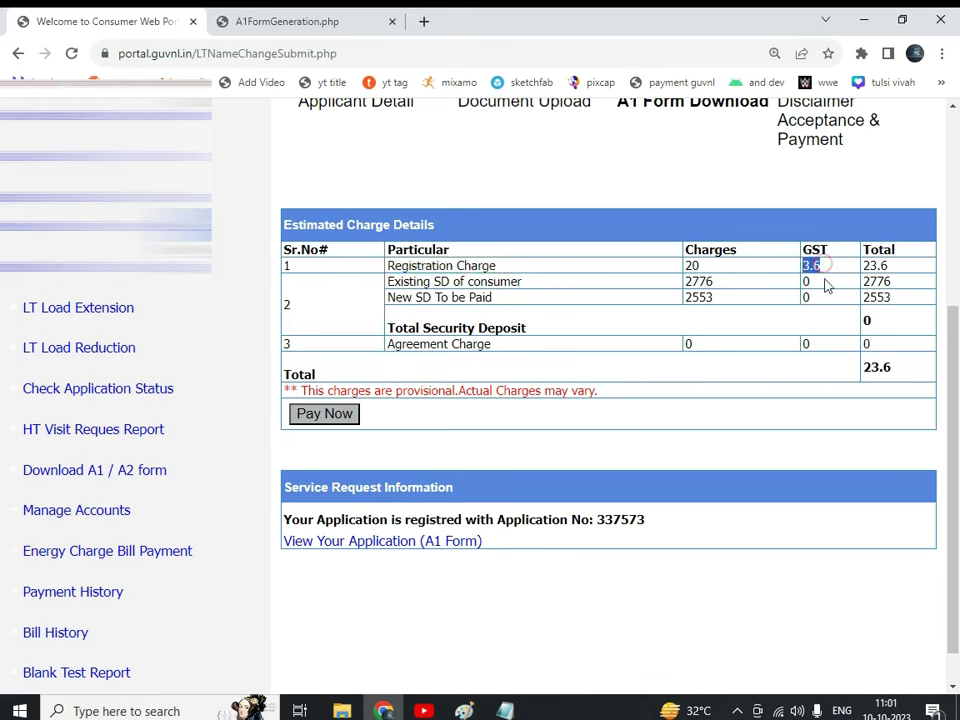
left_click_drag(896, 368, 798, 391)
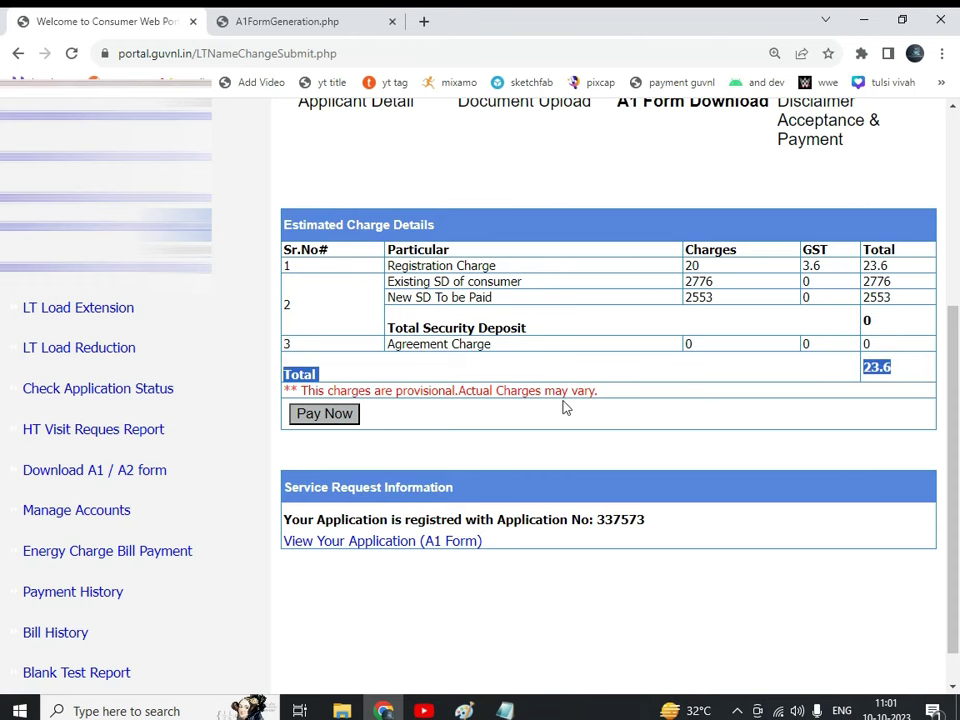
- Proceed to payment of the estimated charges, accept the disclaimer's terms and conditions, and submit them
left_click(325, 414)
scroll(352, 410, "down", 5)
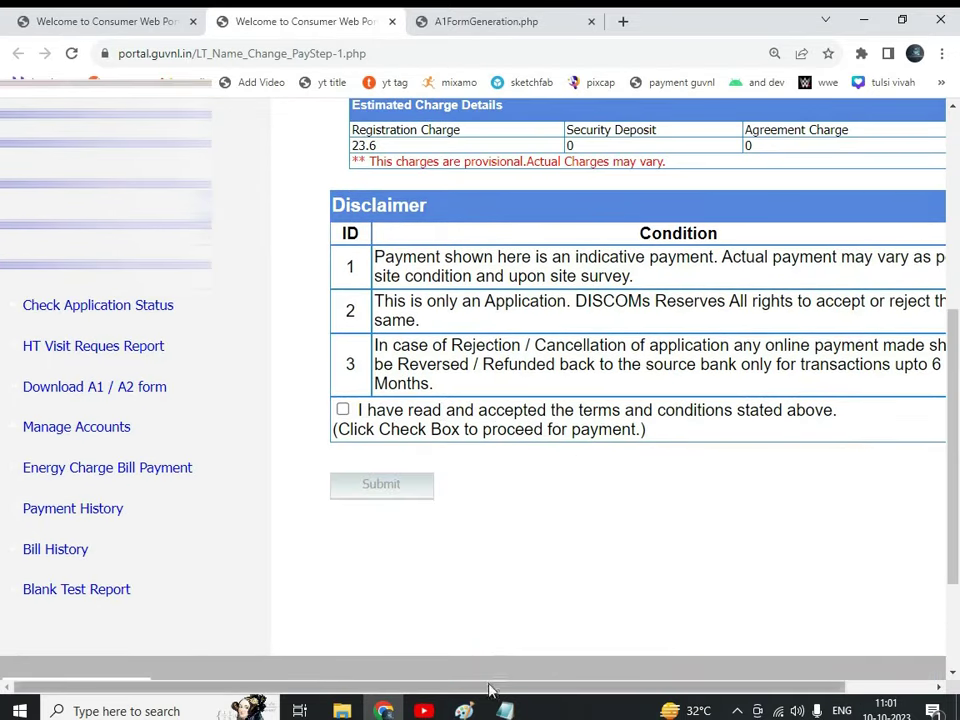
left_click_drag(489, 688, 552, 690)
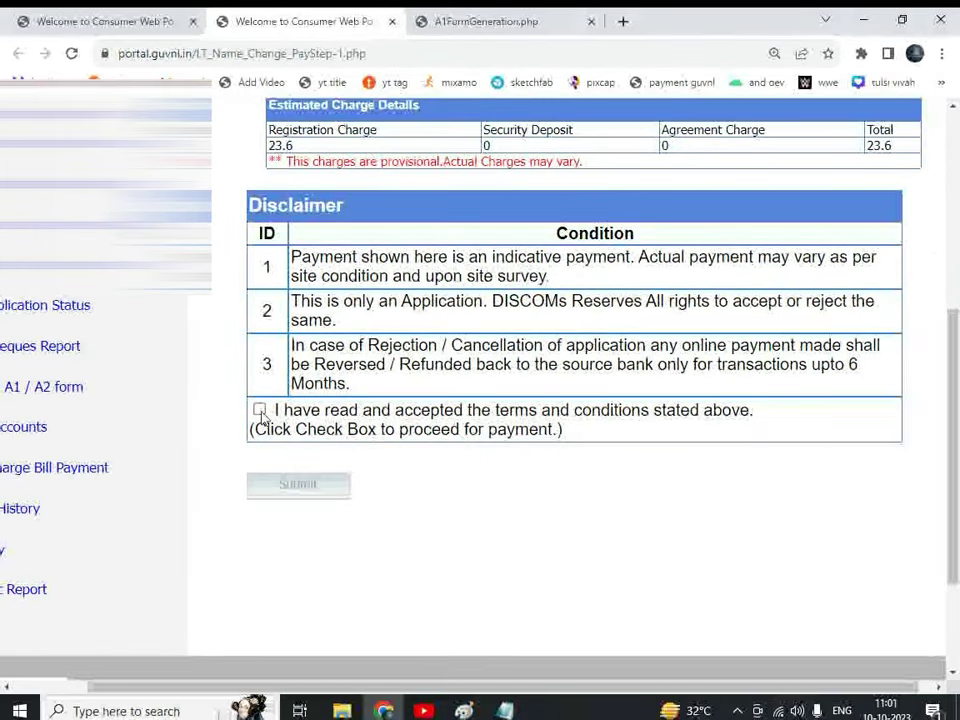
left_click(259, 410)
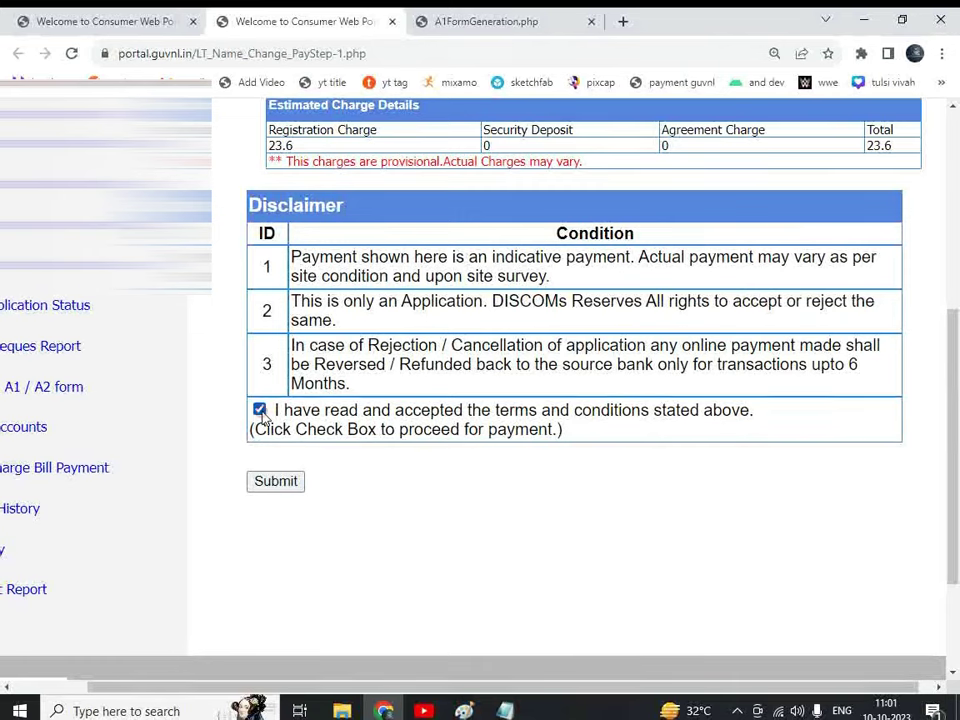
left_click(290, 481)
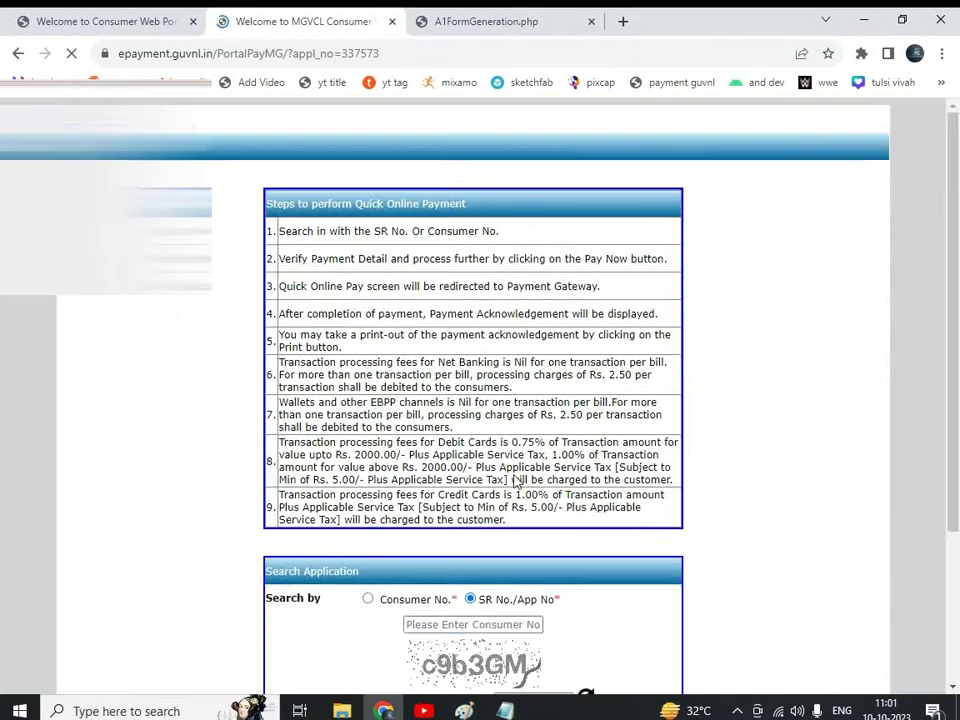
- Search for the application on the payment page by SR No./App No, entering the copied application number and the displayed CAPTCHA
scroll(476, 405, "down", 2)
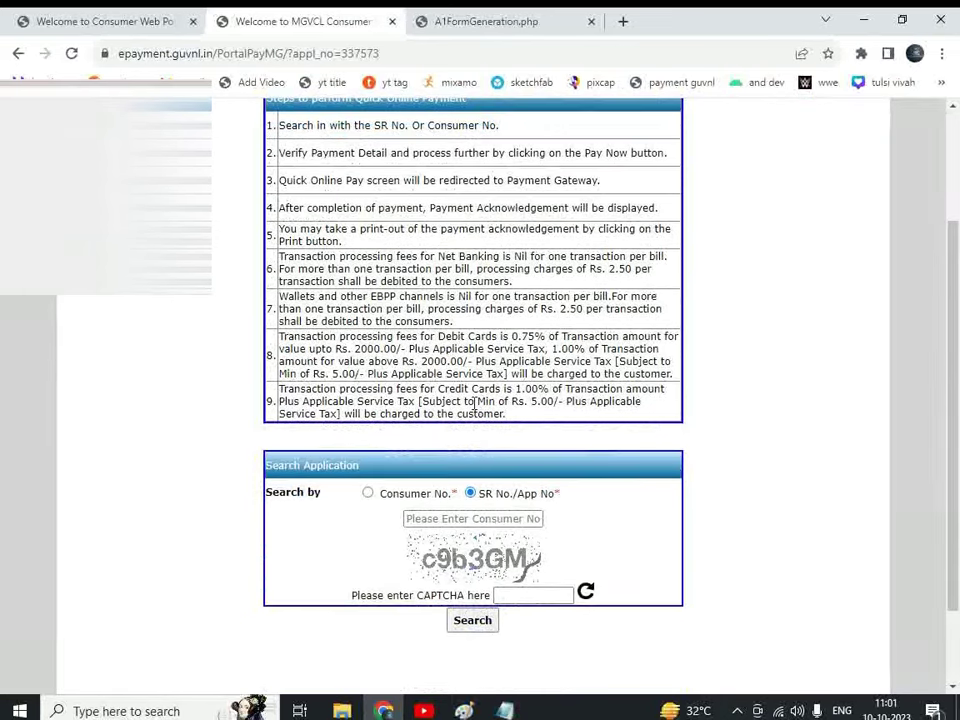
scroll(500, 340, "down", 1)
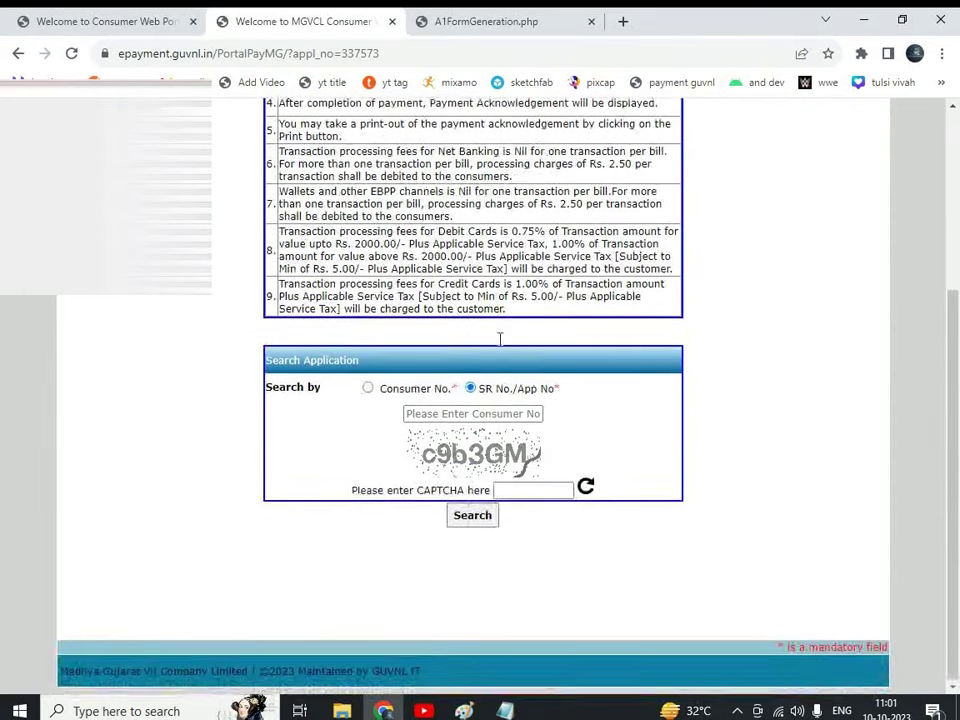
left_click(496, 415)
key("ctrl+v")
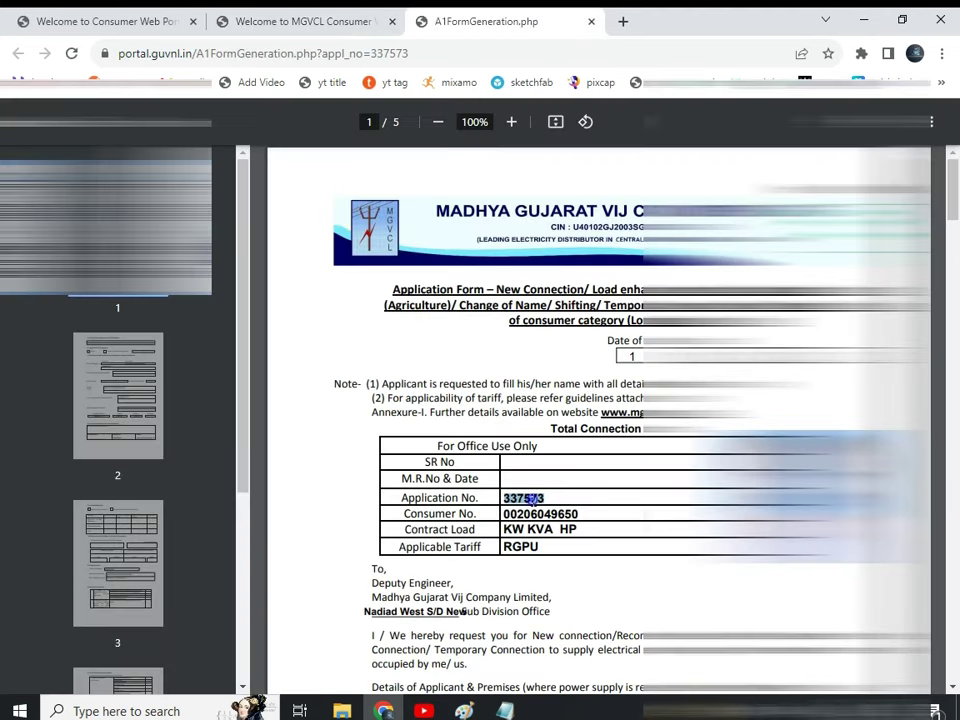
left_click(231, 18)
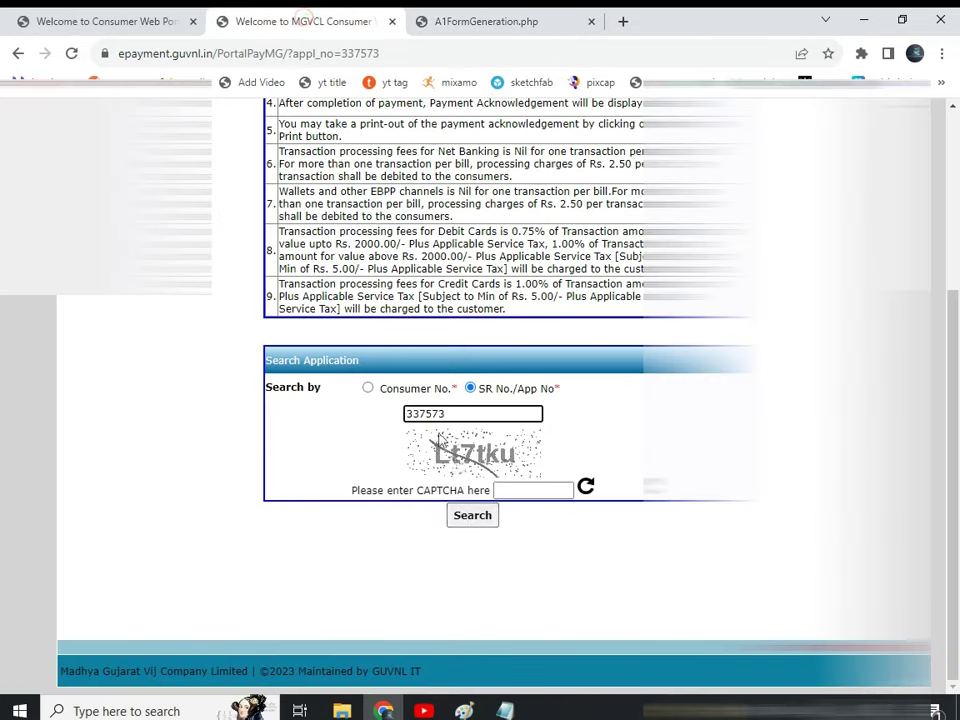
left_click(521, 484)
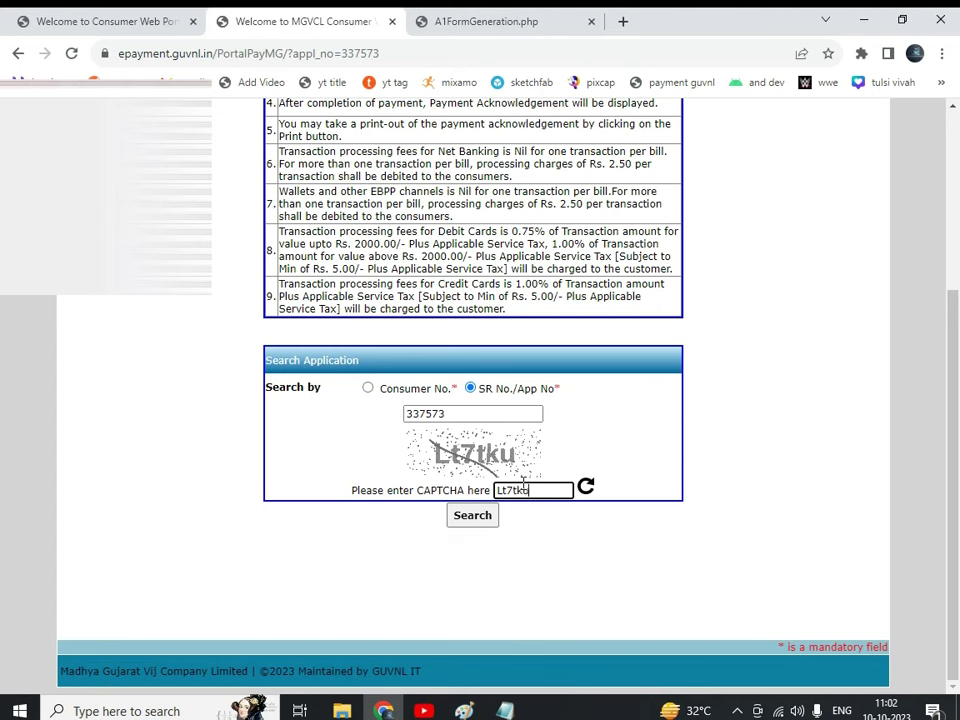
left_click(452, 516)
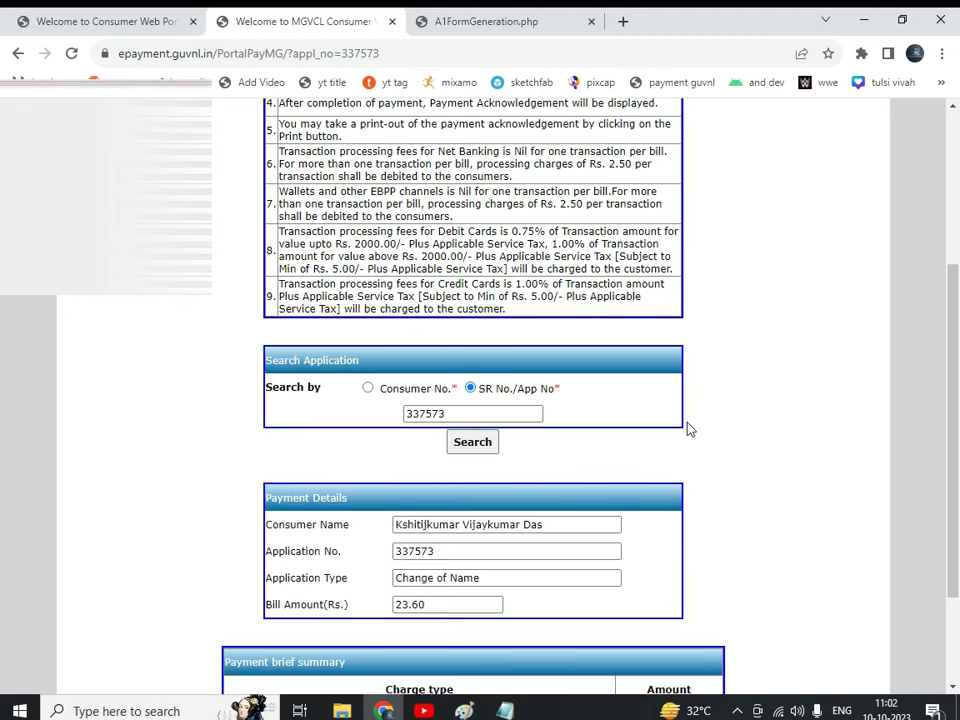
- Start paying the change of name registration charge, acknowledge the no-refresh notice, and accept the third-party payment disclaimer
scroll(589, 381, "down", 3)
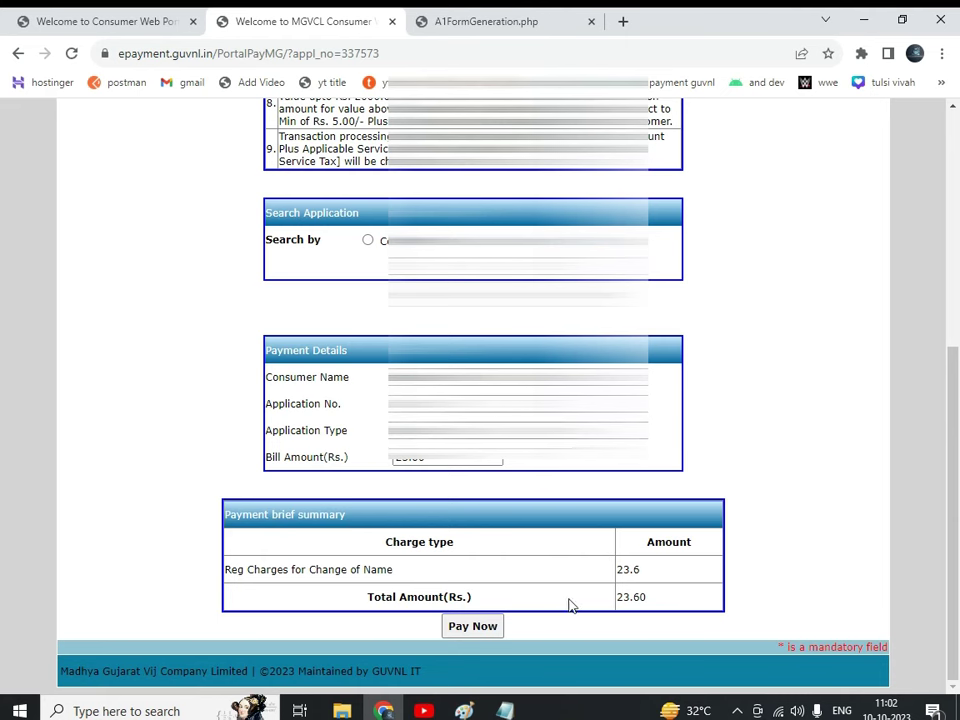
left_click(485, 631)
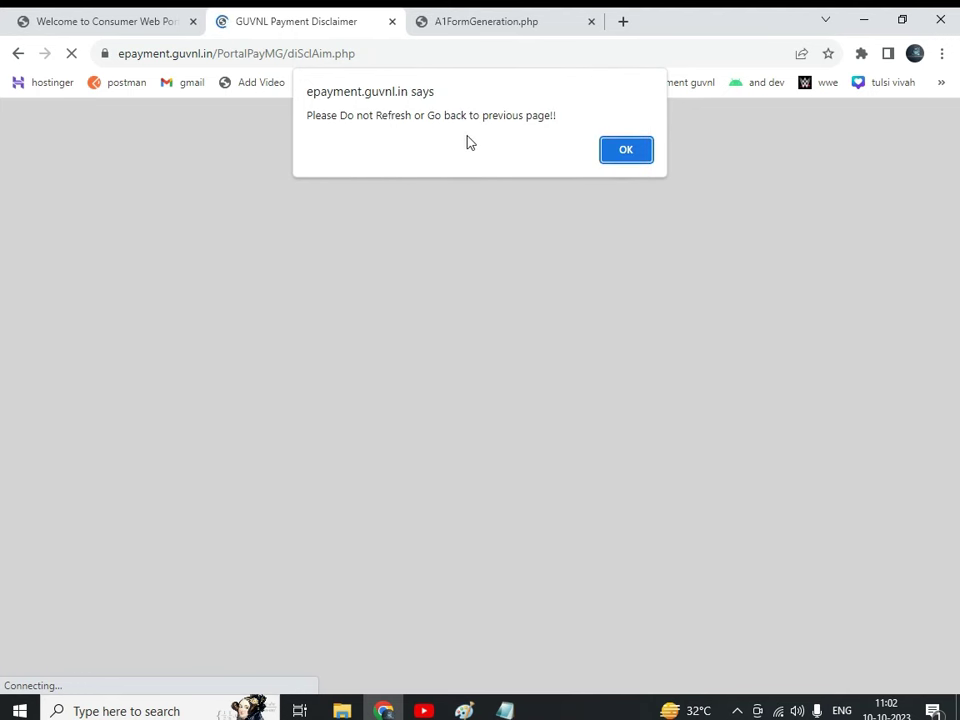
left_click(615, 153)
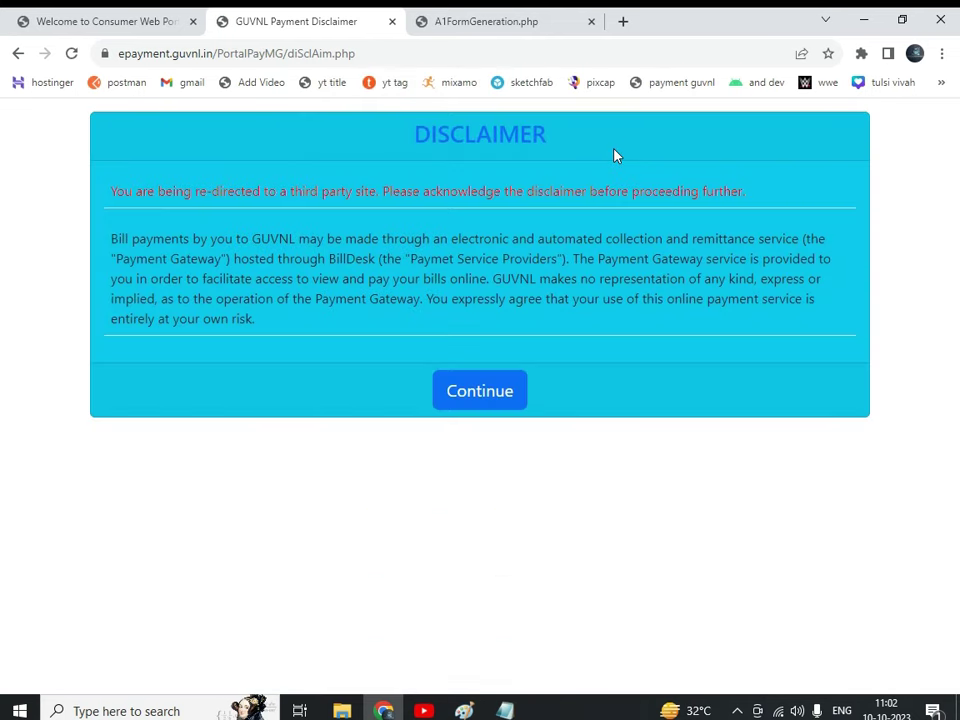
left_click(452, 394)
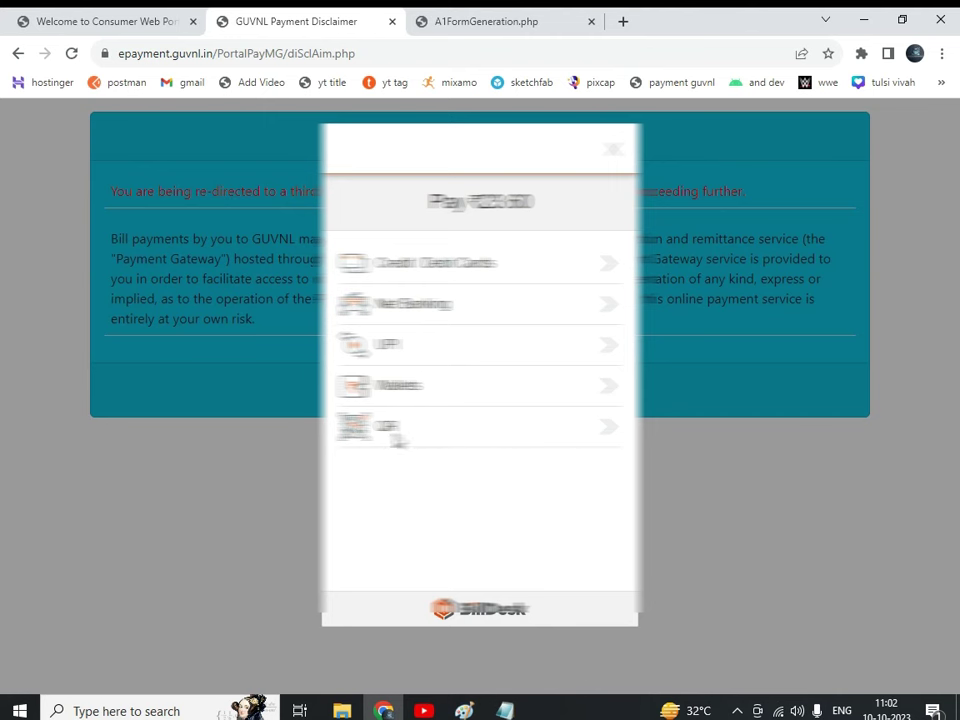
- Choose QR payment with BHIM UPI in BillDesk and generate the QR code for the payment
left_click(480, 440)
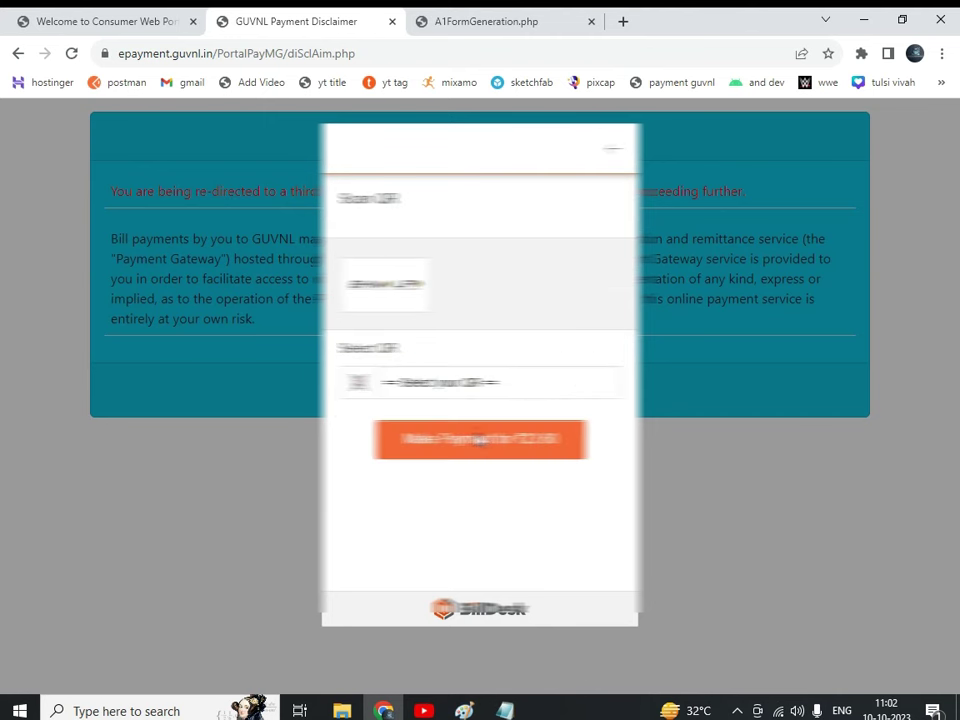
left_click(476, 382)
left_click(456, 423)
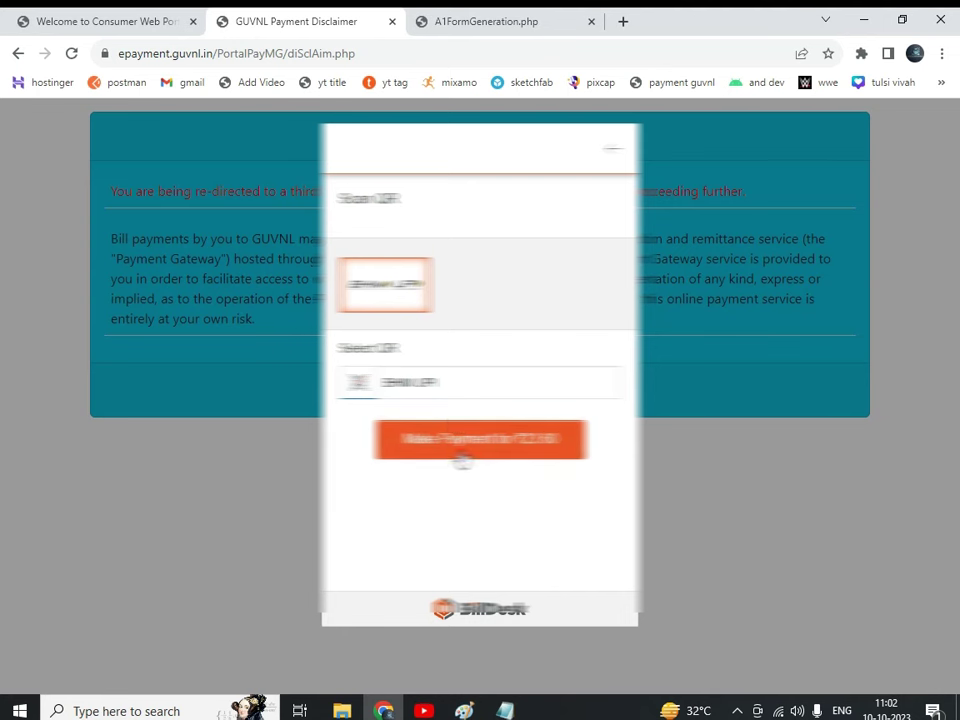
left_click(469, 441)
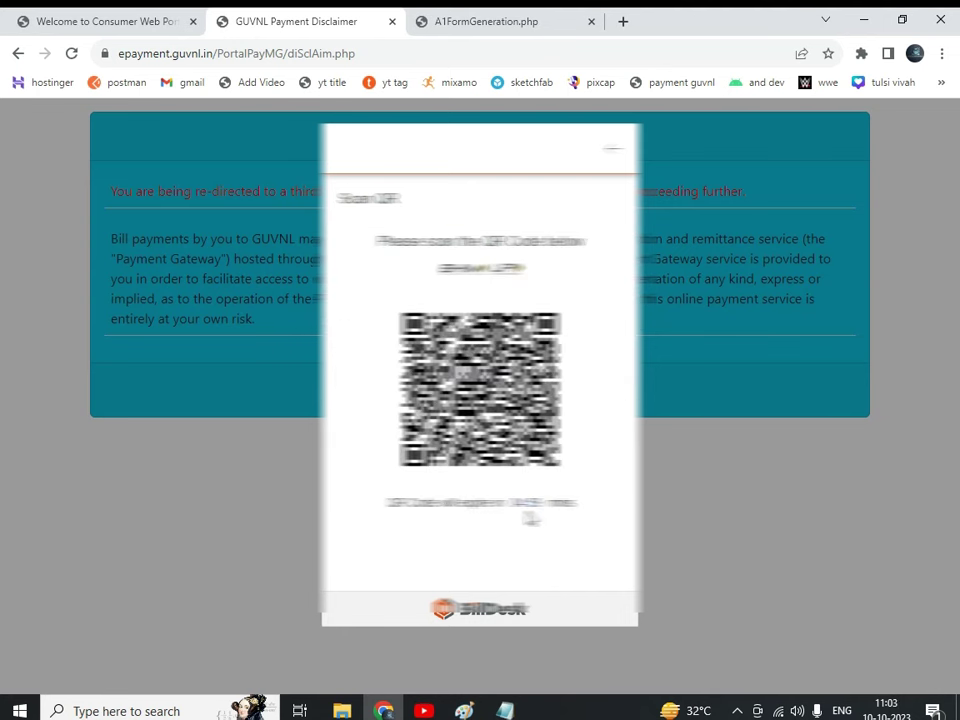